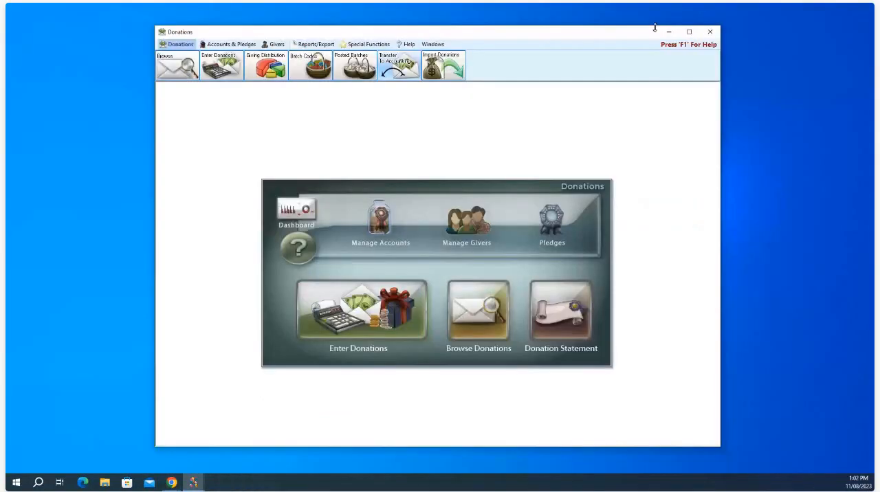
Step: Open the giving accounts list in a repositioned, enlarged window and display the General fund's details
double_click(681, 33)
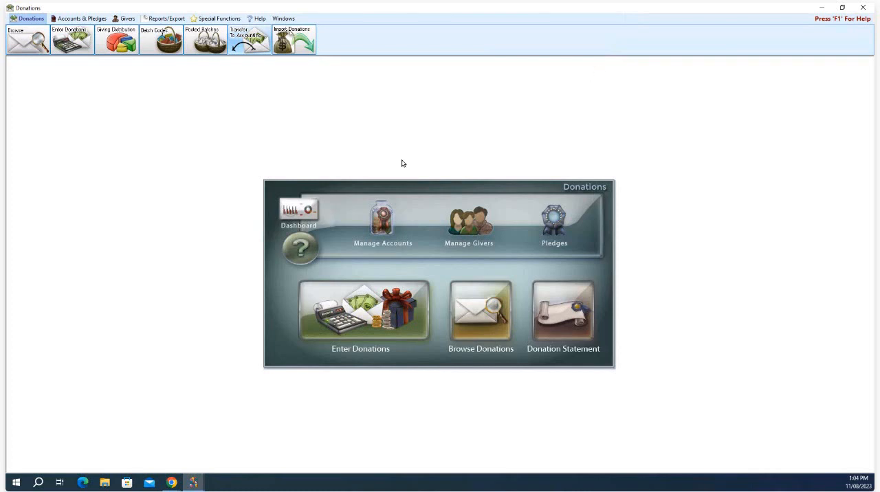
click(382, 220)
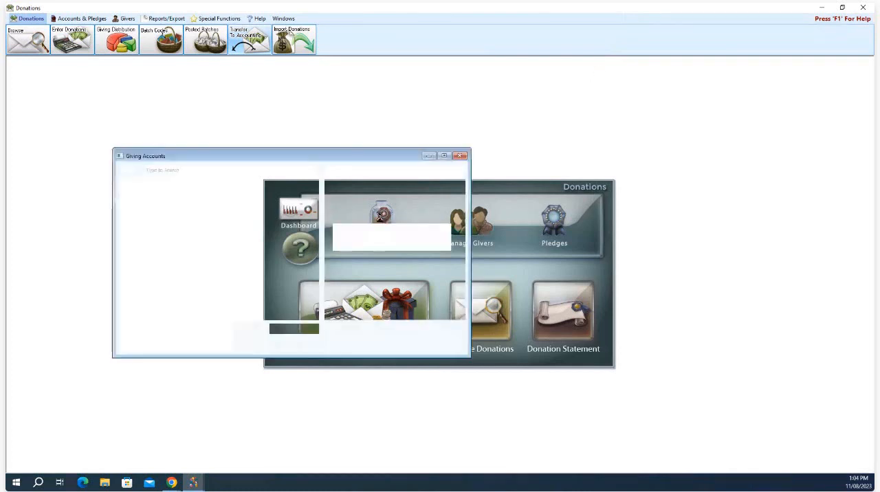
drag(330, 161, 457, 157)
drag(595, 348, 669, 389)
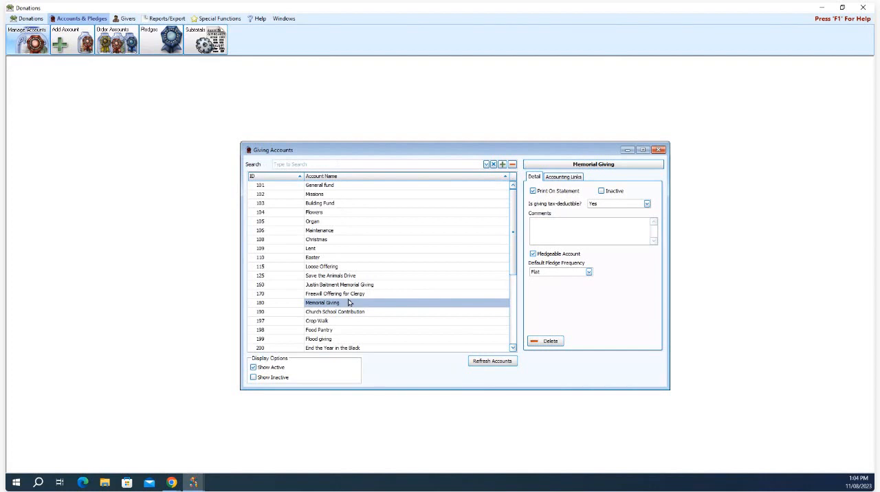
click(339, 187)
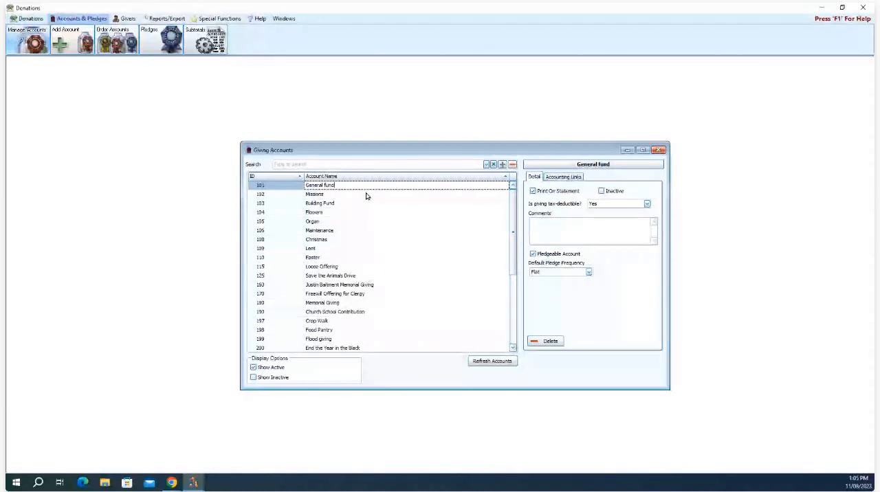
Step: Try Annual as the General fund's default pledge frequency and set it back to Flat
click(590, 272)
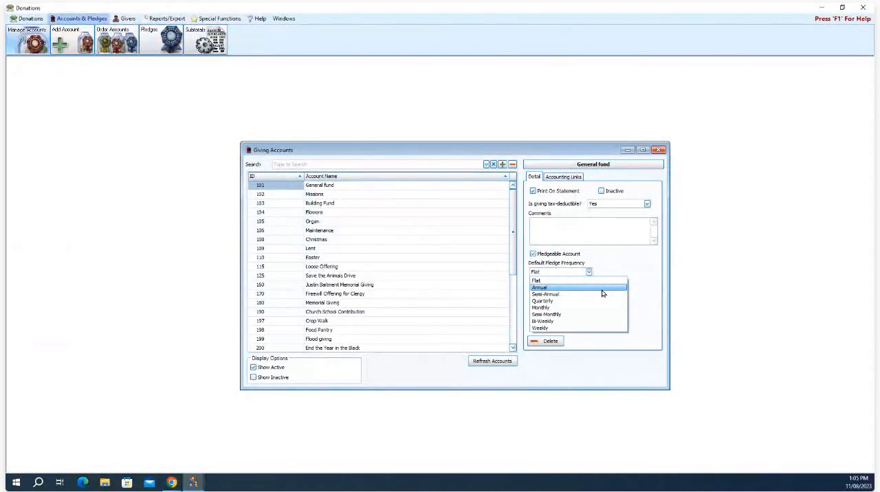
click(602, 293)
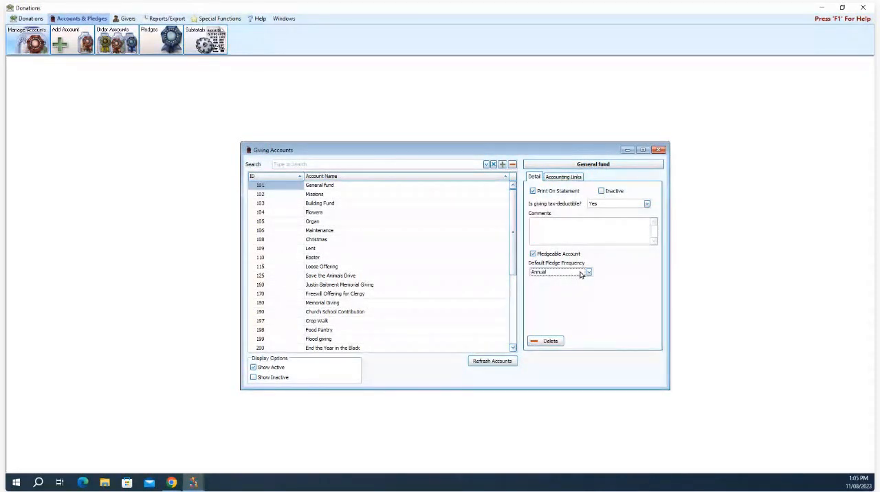
click(587, 272)
click(582, 281)
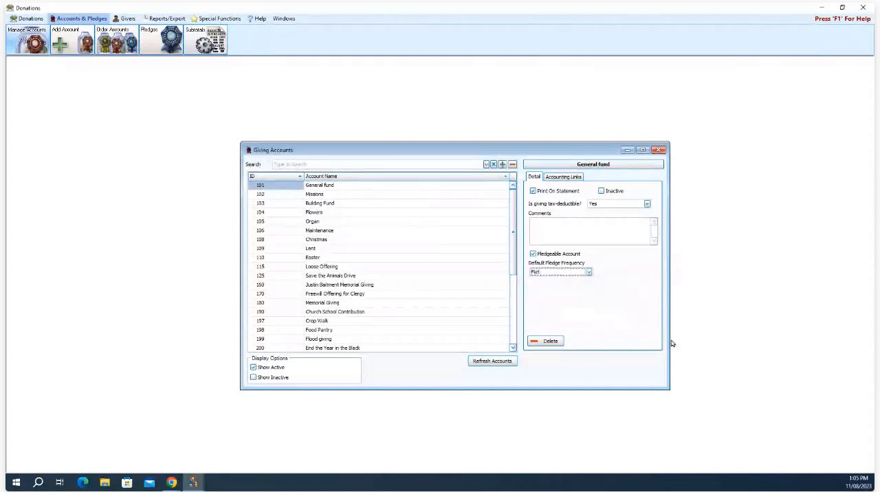
Step: Review the default pledge frequency options for the General fund and close the giving accounts list
click(589, 273)
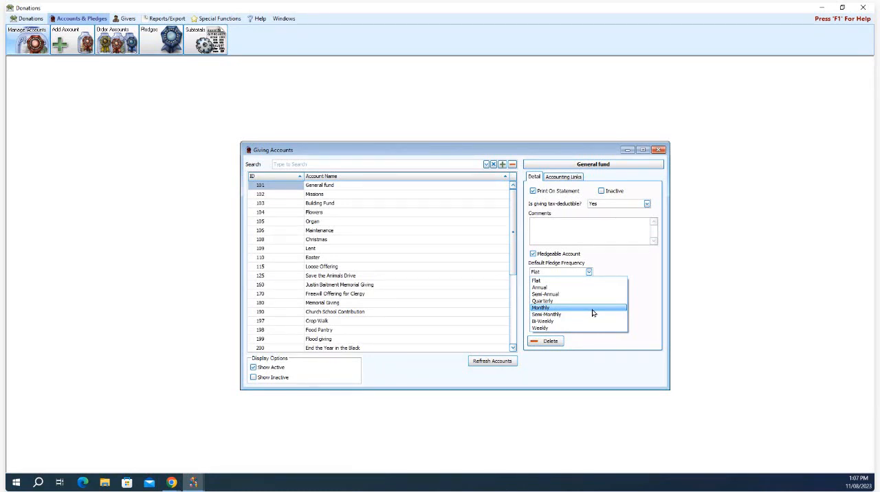
click(710, 215)
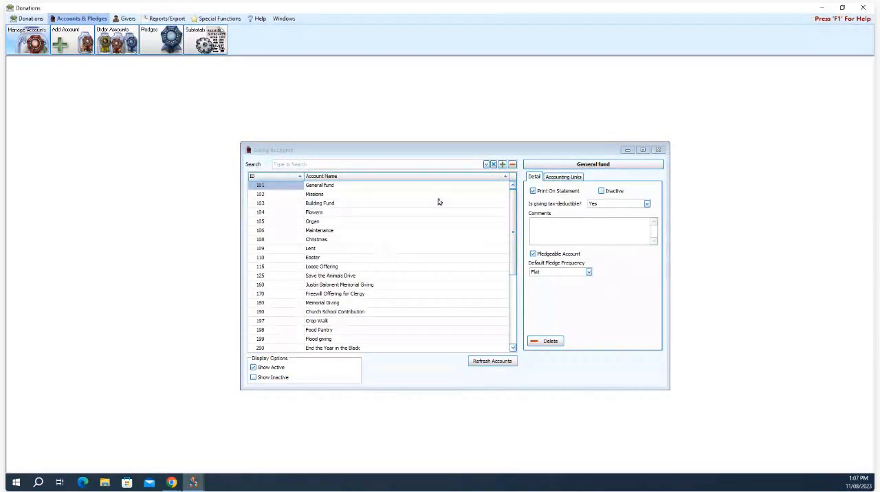
click(658, 151)
click(658, 150)
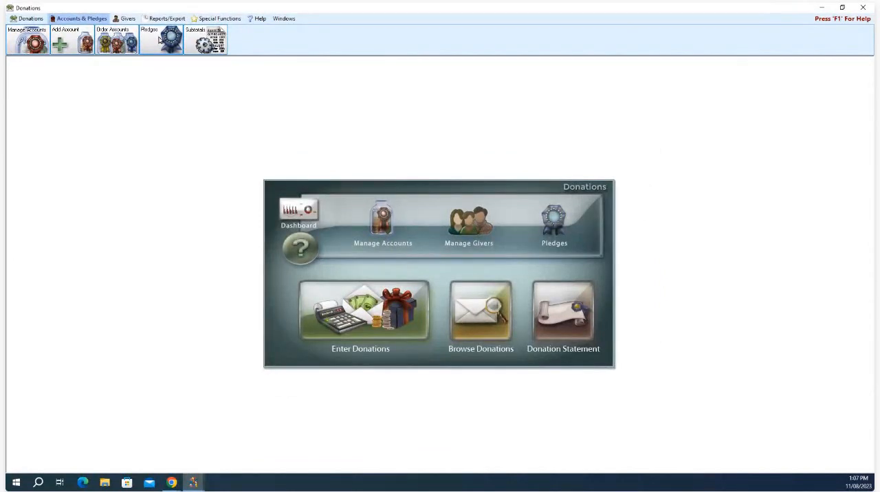
Step: Open the pledges window by giver and display the pledges of the first individual giver in the list
click(558, 215)
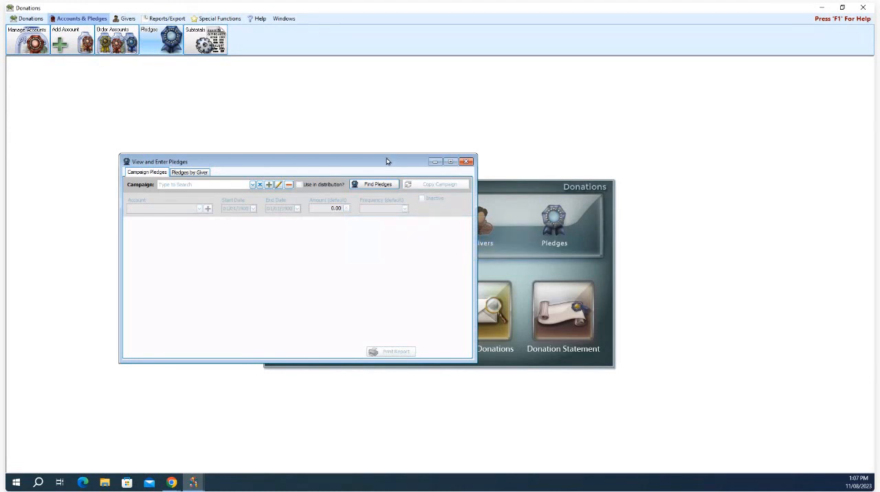
drag(389, 163, 531, 156)
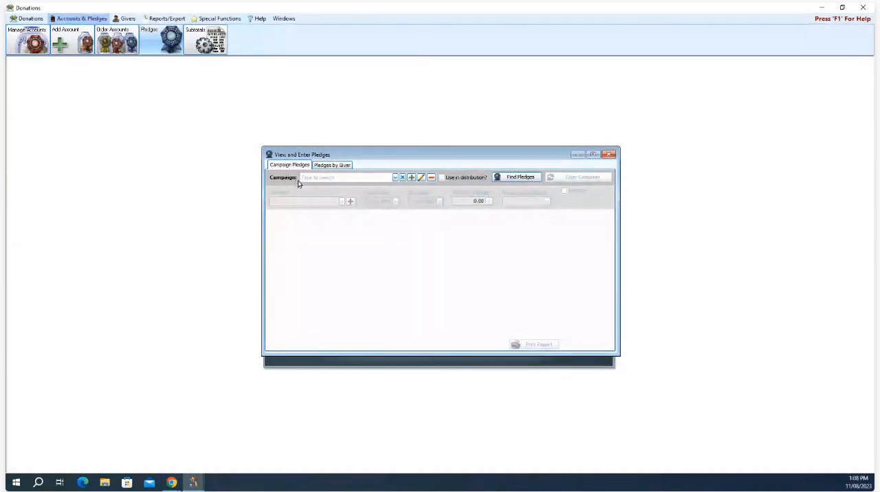
click(324, 166)
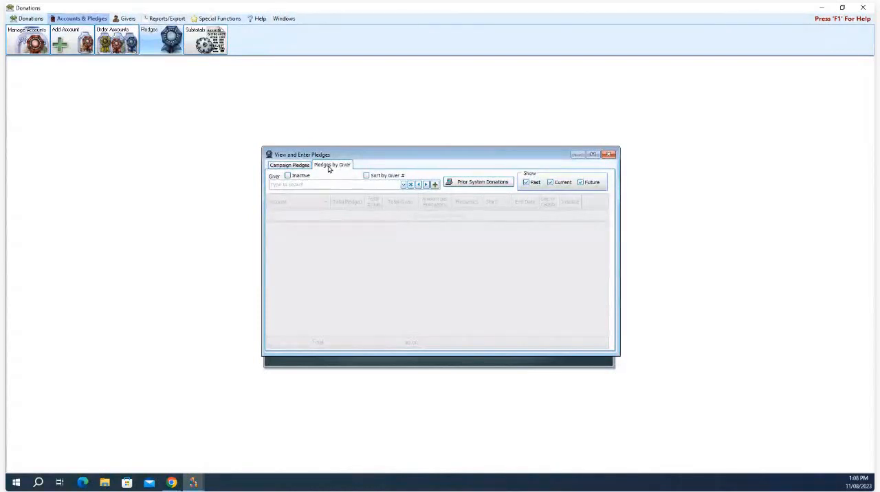
click(404, 185)
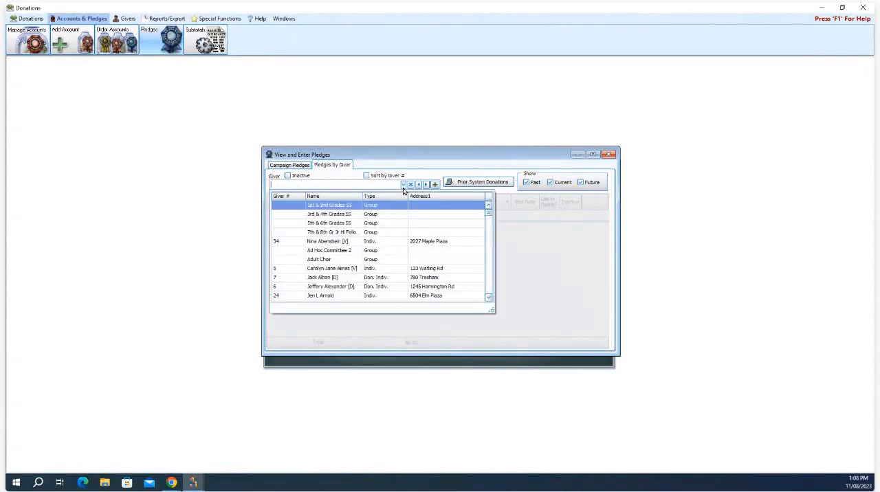
click(346, 241)
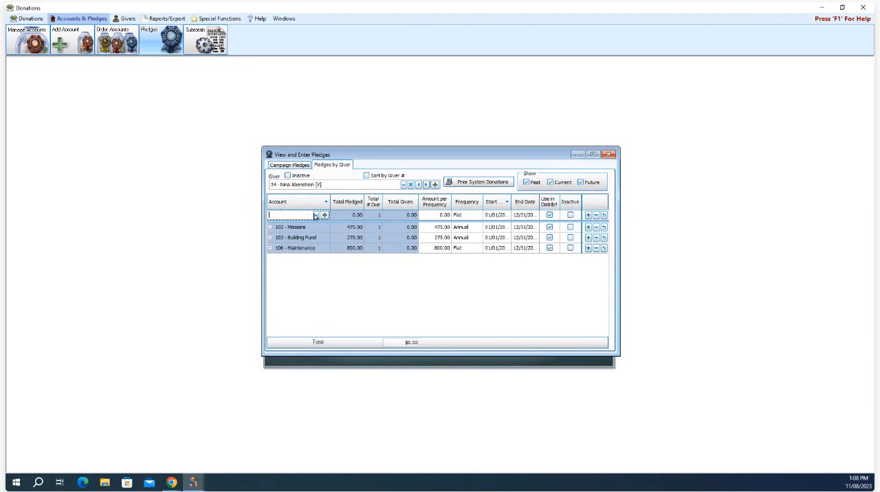
Step: Step through the following givers' pledges and check the fulfilment markers beside the total given amounts
click(549, 216)
click(425, 186)
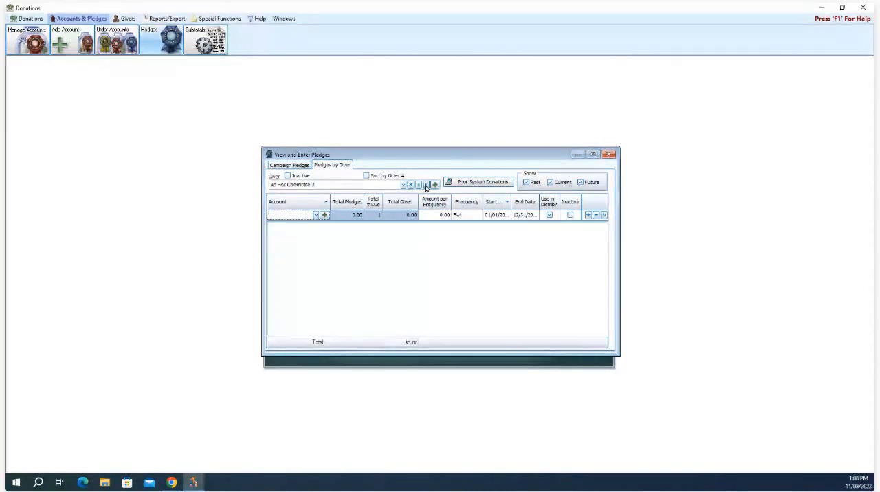
click(425, 185)
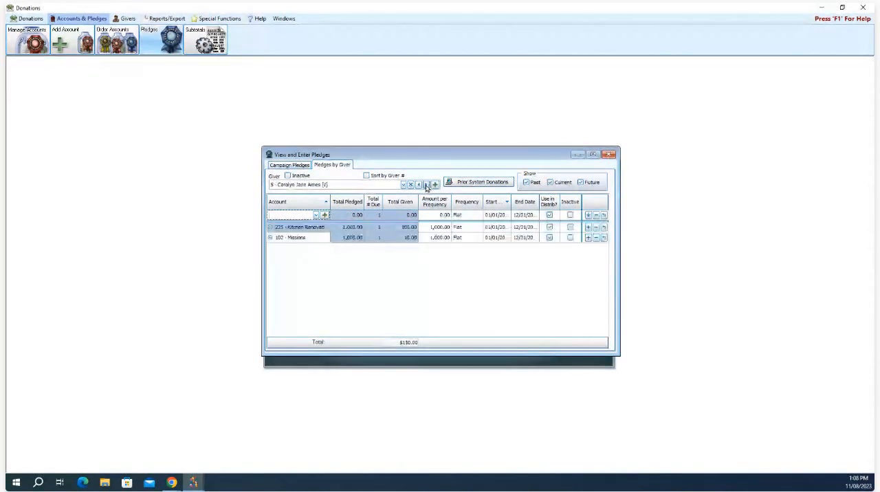
click(426, 186)
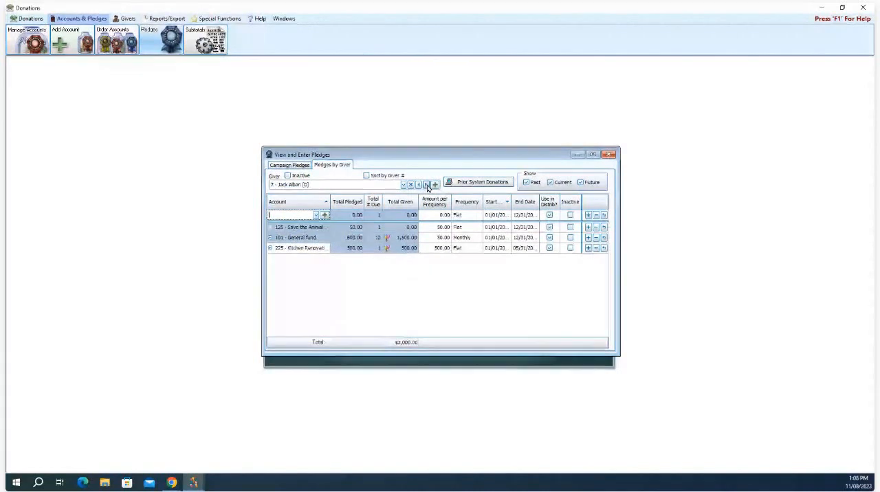
mouse_move(389, 241)
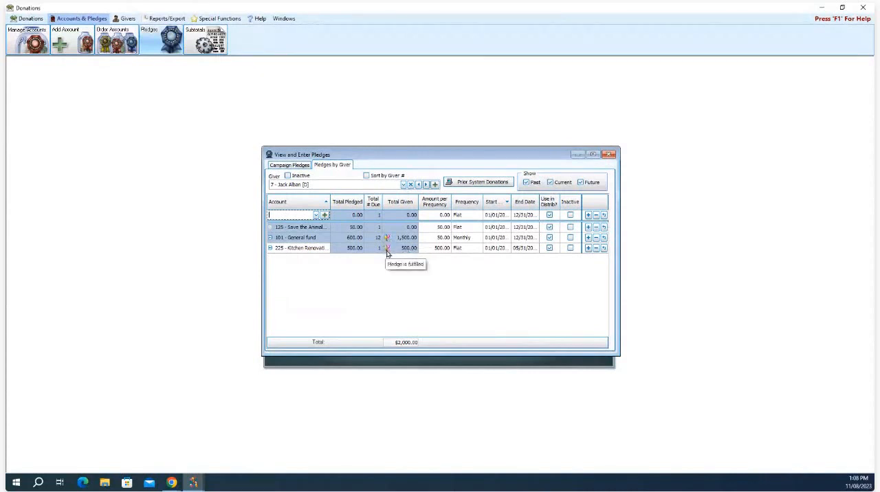
Step: Load the General Fund 2023 campaign's pledges and enlarge the pledges window to show more givers
click(294, 167)
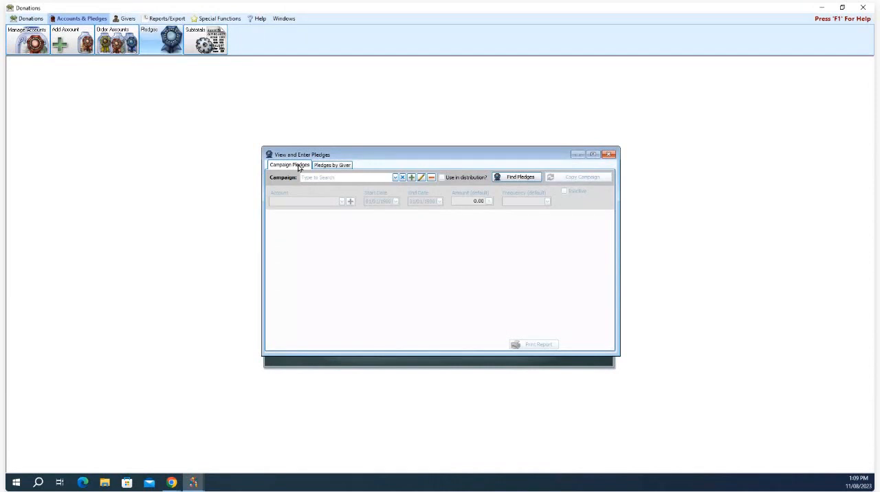
click(396, 178)
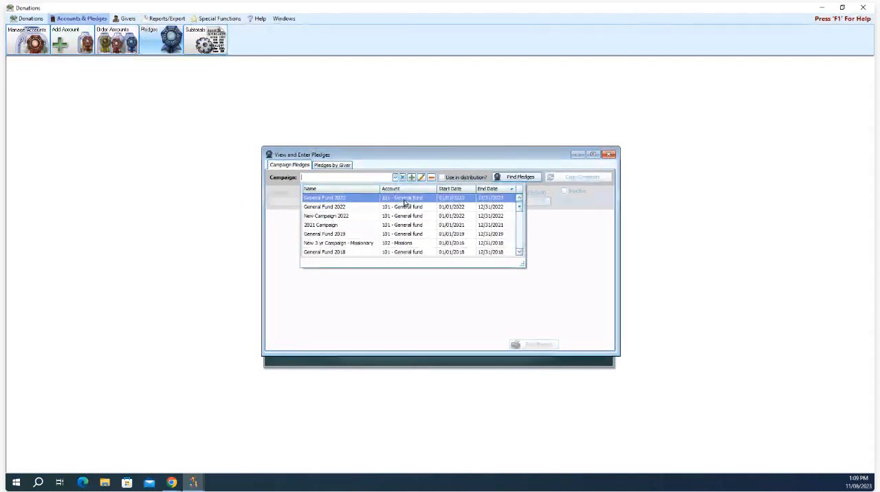
click(481, 200)
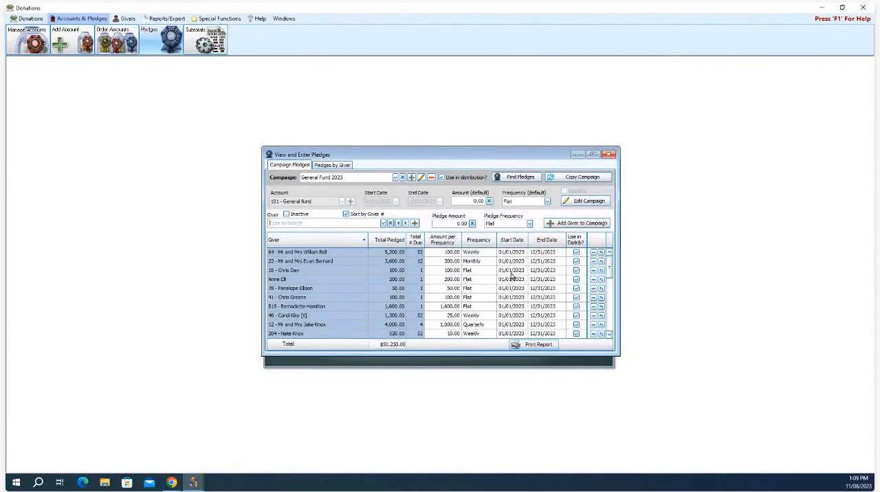
drag(491, 356, 499, 389)
drag(453, 154, 455, 146)
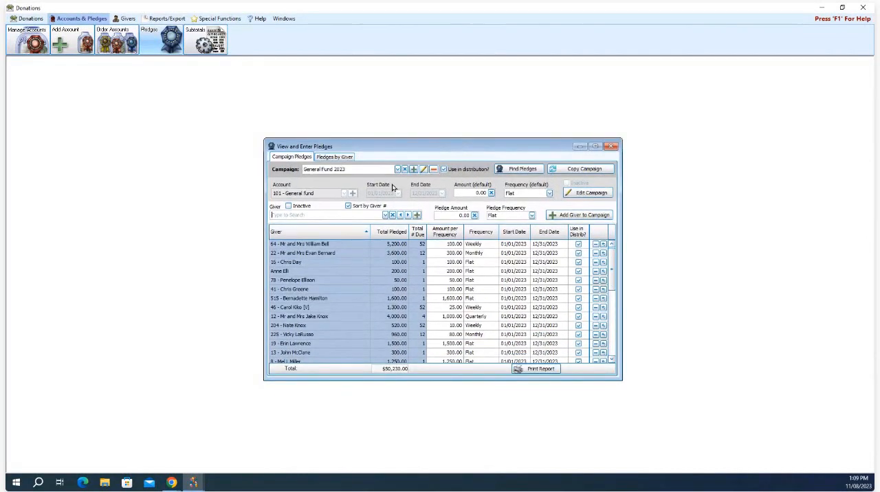
Step: Copy the General Fund 2023 campaign to a new campaign named General Fund 2024 with the end date 12/31/2024
click(576, 170)
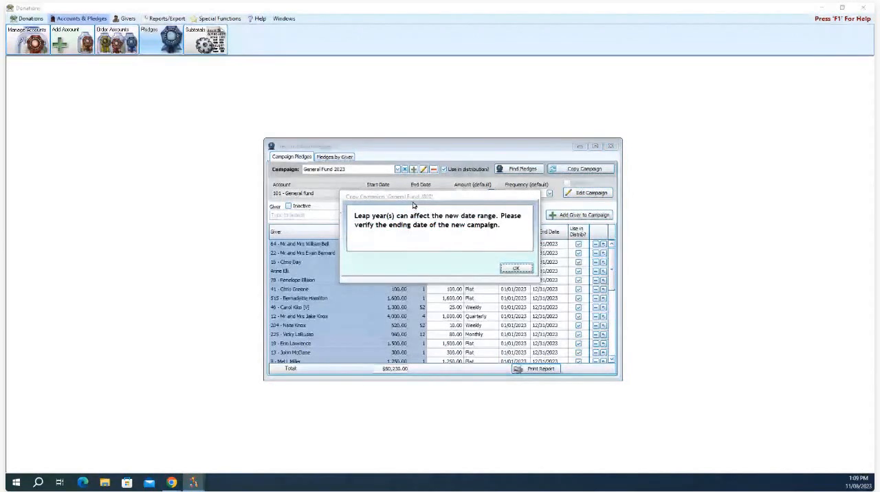
click(525, 268)
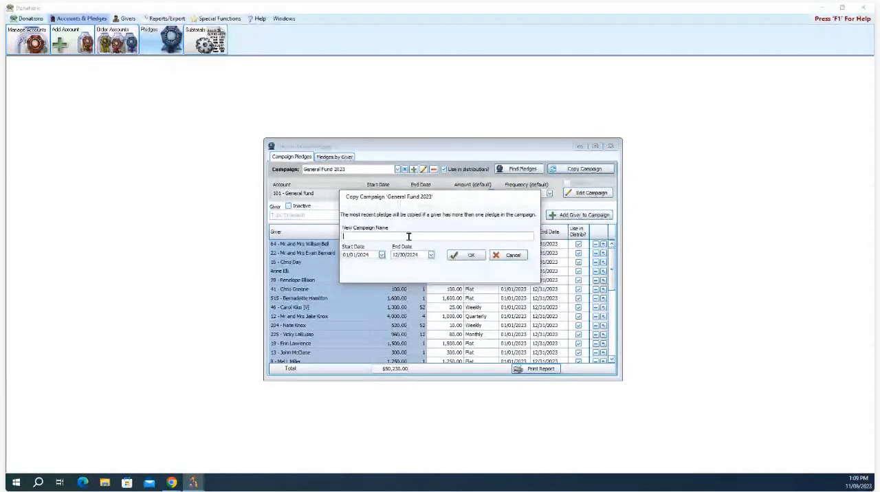
text(General)
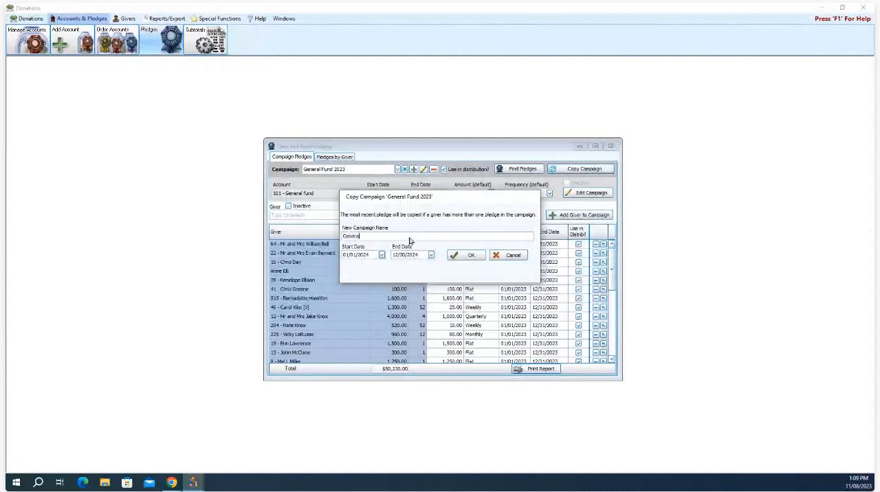
text( Fund 2024)
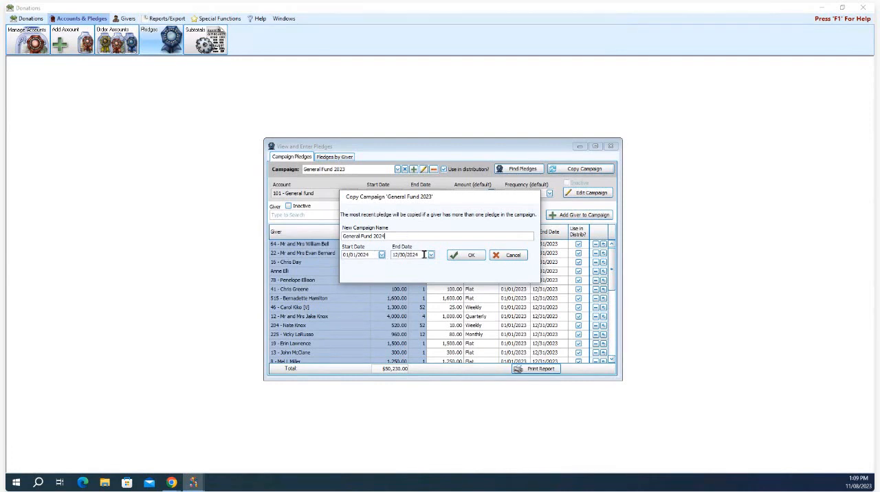
click(432, 255)
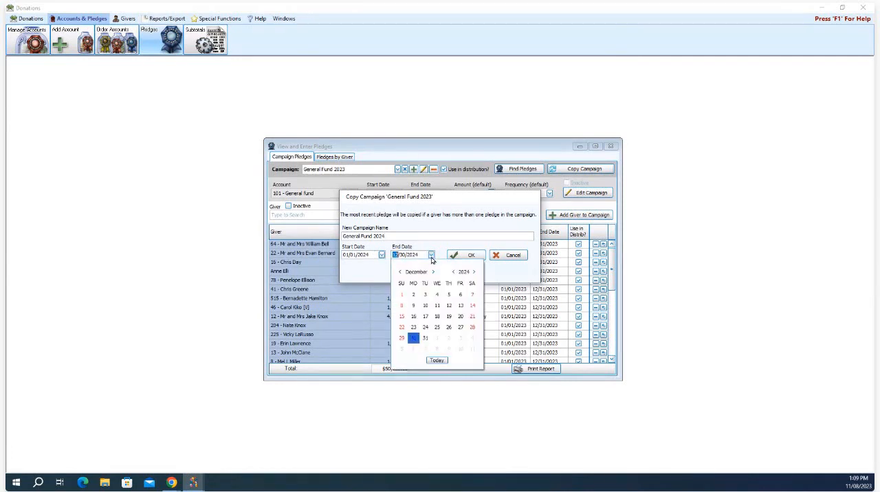
click(426, 338)
click(469, 255)
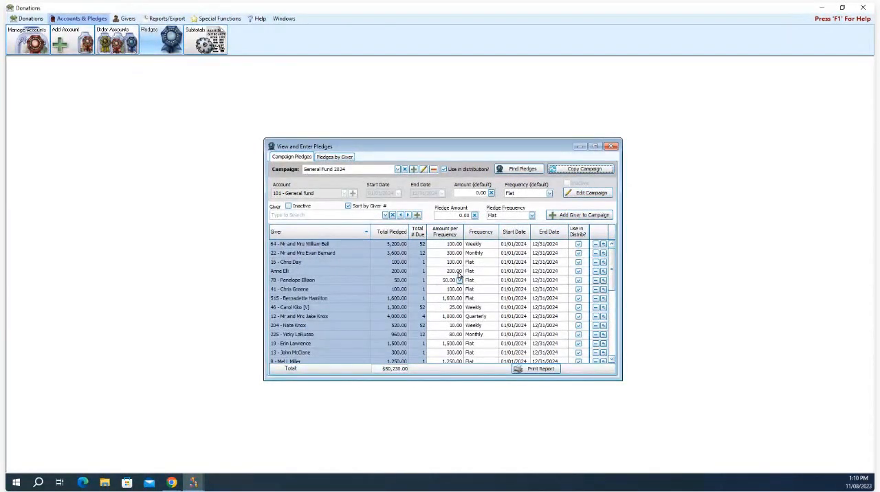
Step: Close and reopen the pledges window, and load the General Fund 2024 campaign
click(613, 147)
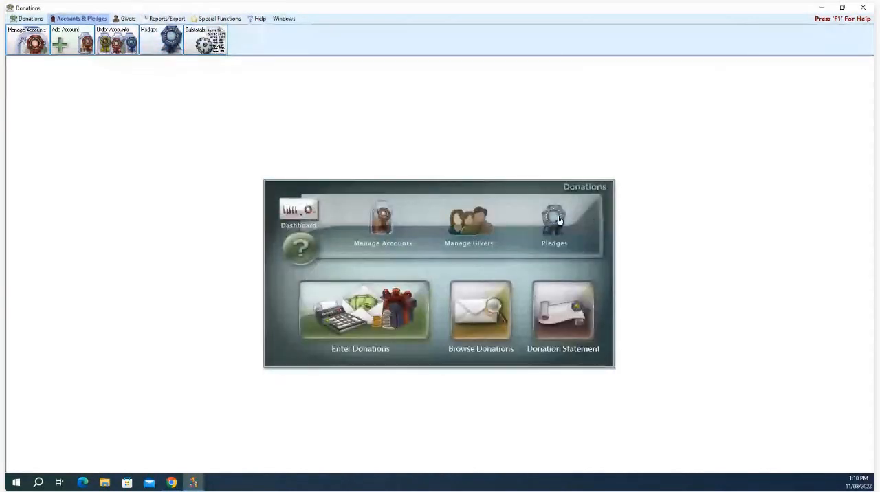
click(556, 218)
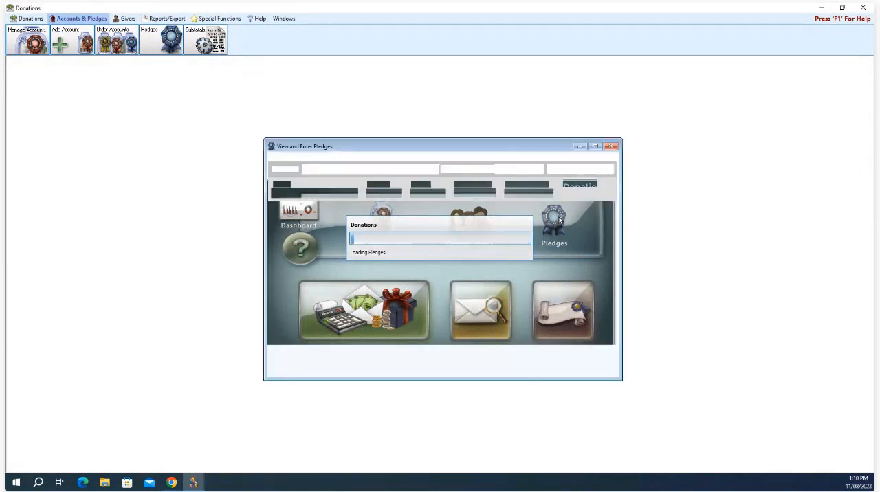
click(398, 169)
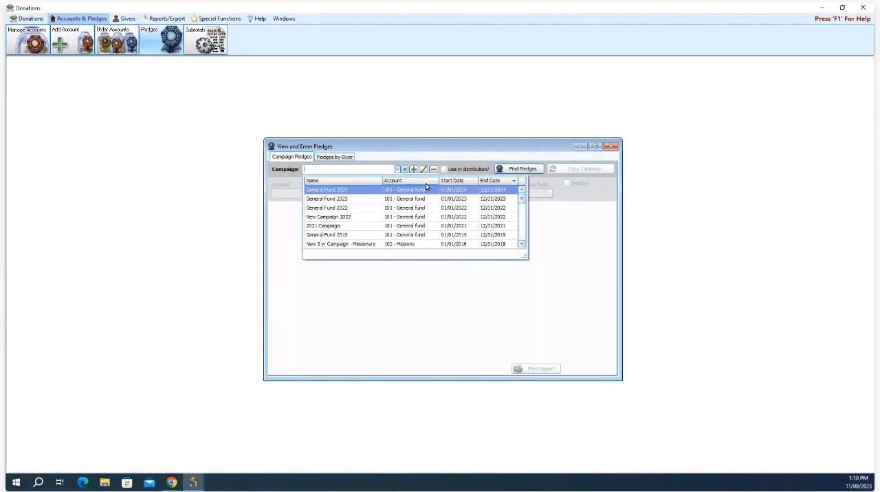
click(348, 193)
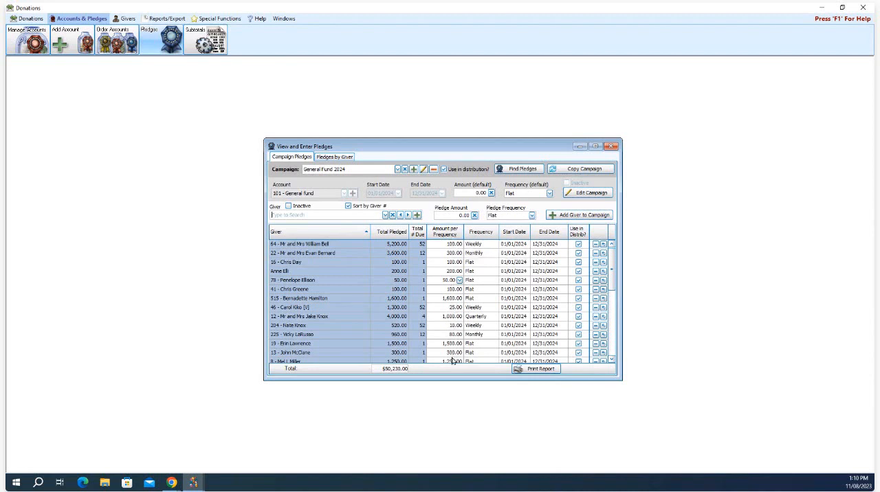
Step: Set the second listed giver's monthly pledge amount to 400.00 and delete the first listed giver's weekly pledge from General Fund 2024
click(454, 253)
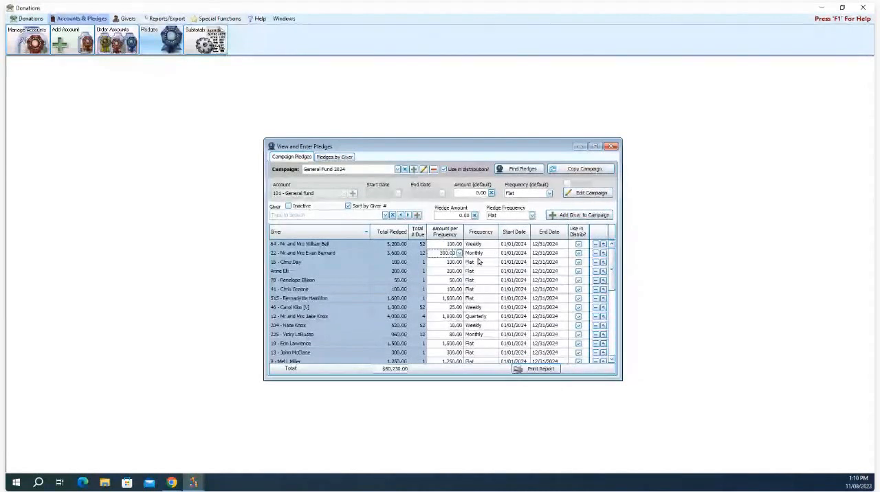
drag(443, 253, 464, 257)
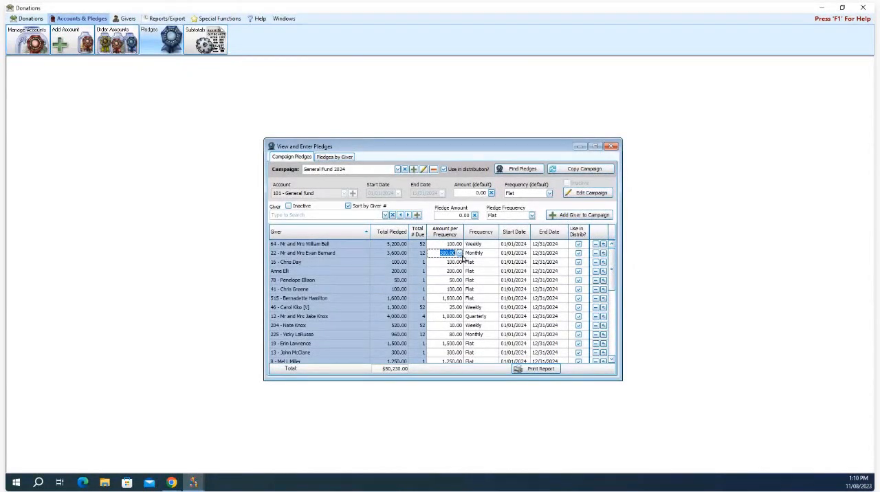
text(4)
key(Tab)
key(shift+Tab)
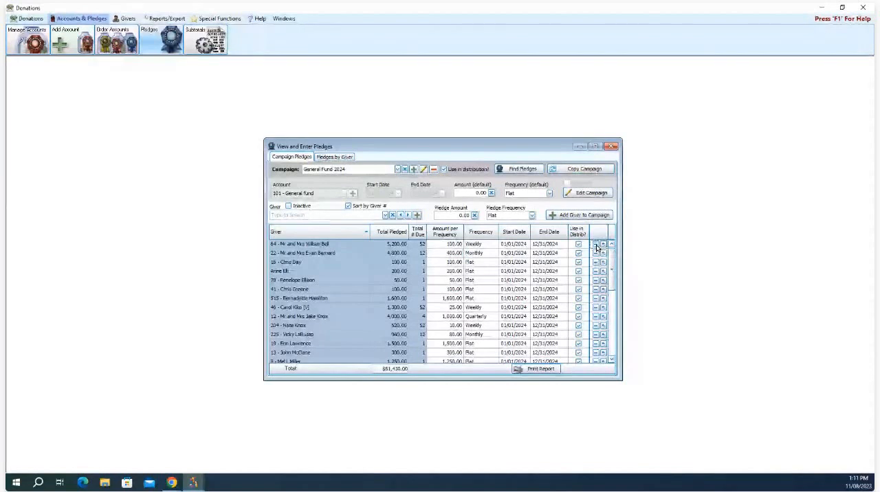
click(596, 246)
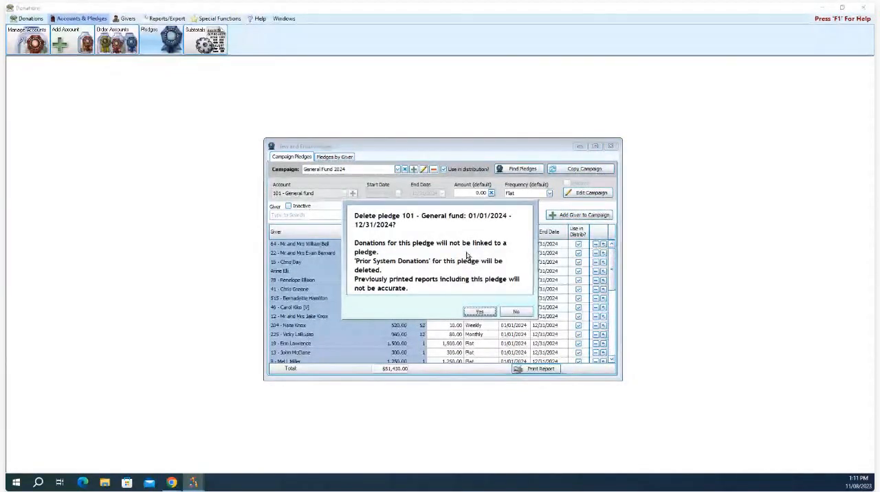
click(479, 313)
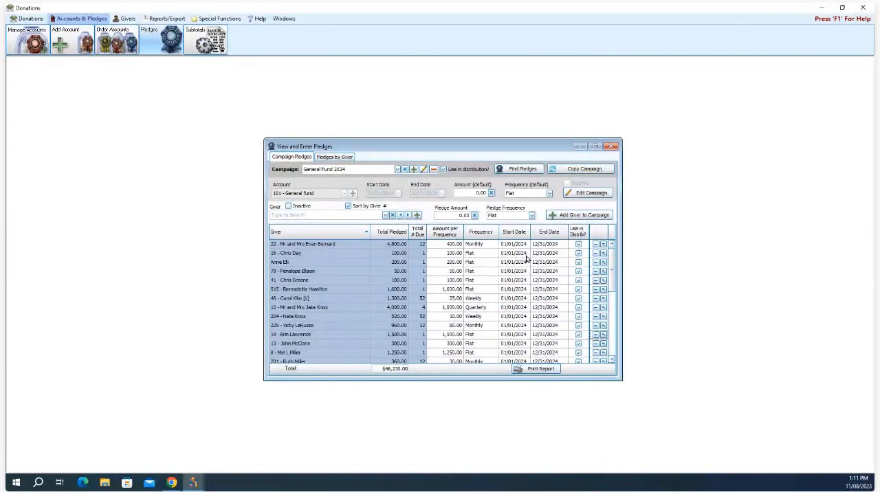
Step: Add another individual giver from the giver list to the General Fund 2024 campaign with a flat pledge of 5000
click(359, 216)
click(386, 216)
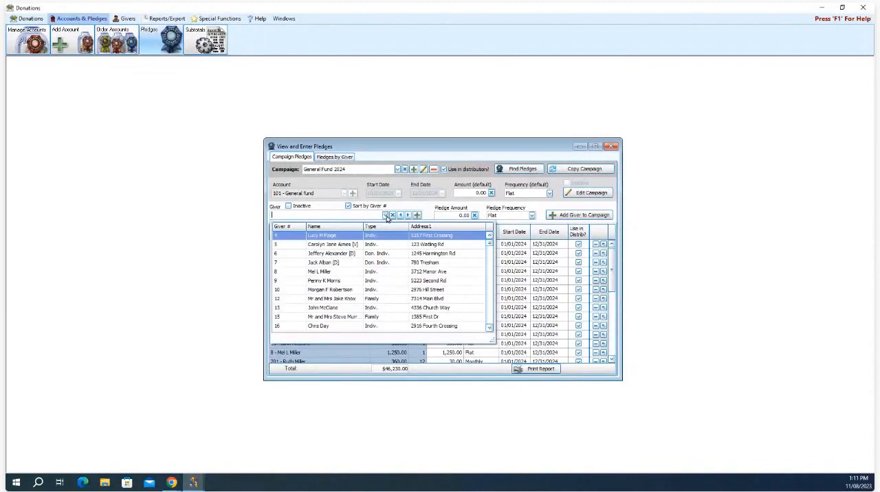
click(354, 273)
click(385, 215)
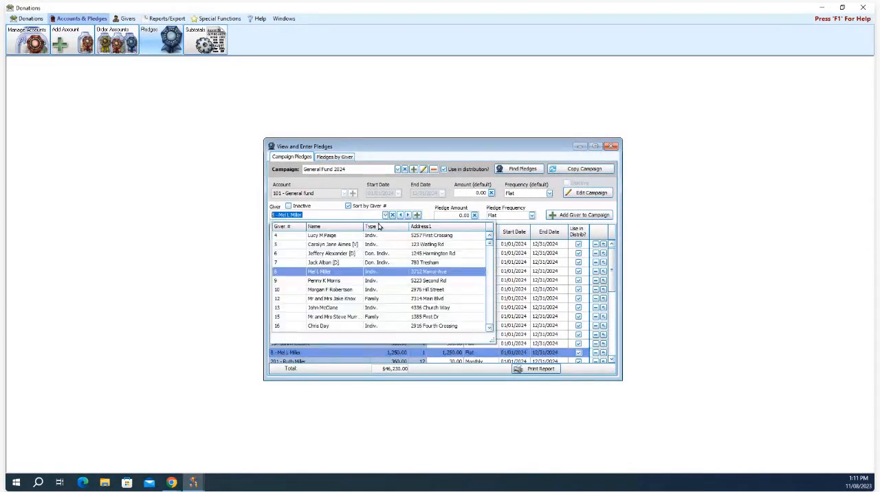
scroll(364, 295, down, 6)
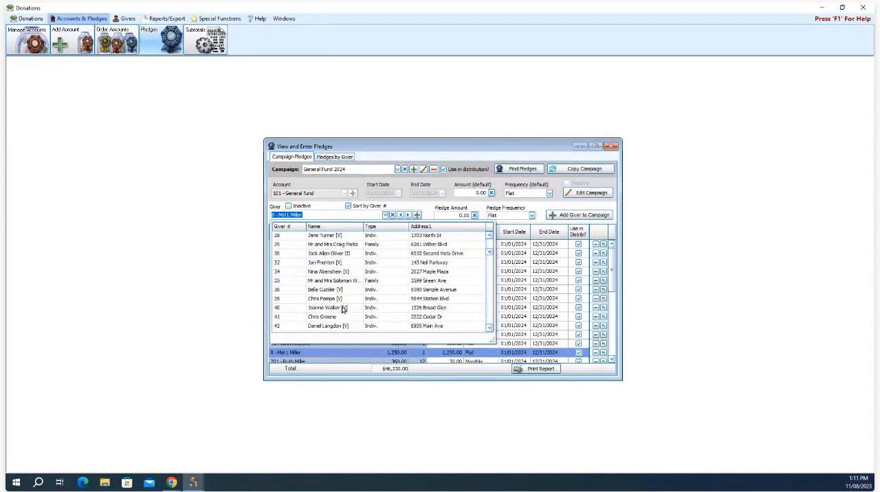
click(343, 308)
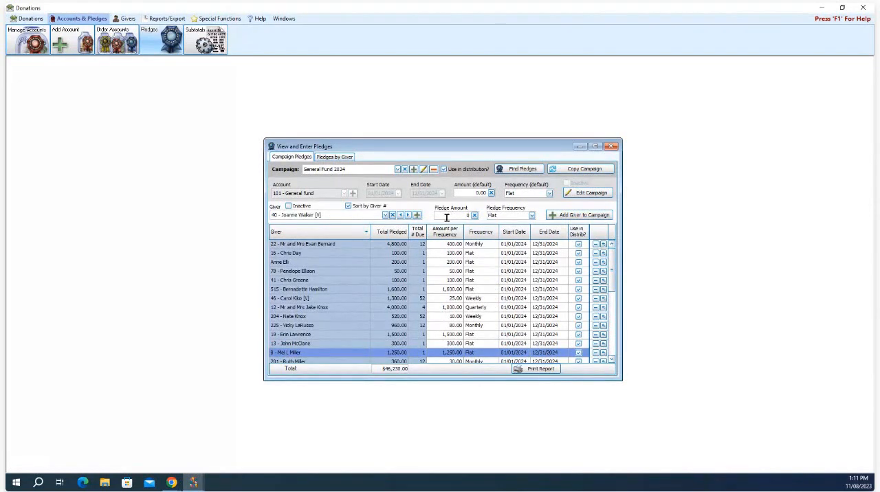
text(5000)
click(561, 215)
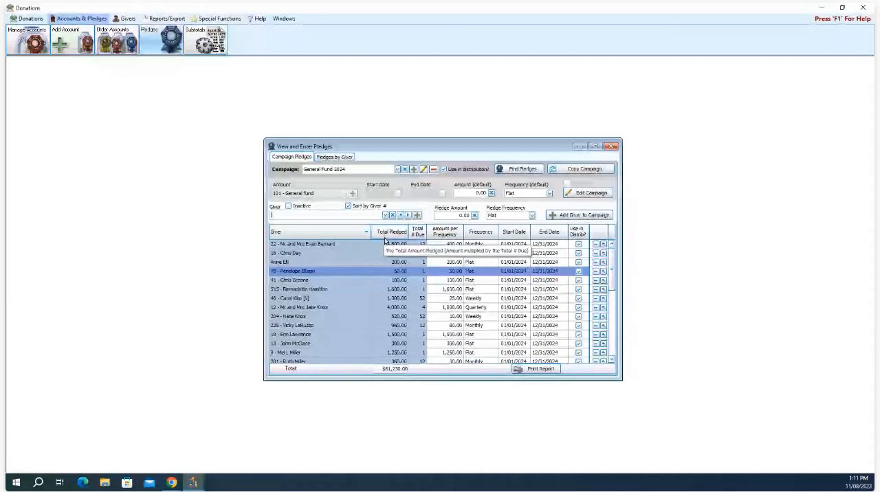
Step: Close and reopen the pledges window, and create a new campaign named Roof Fund 2024
click(608, 146)
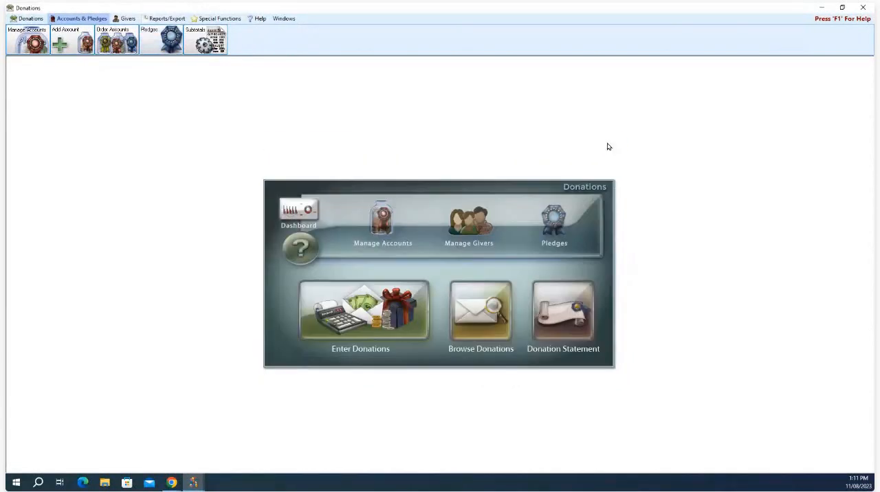
click(554, 215)
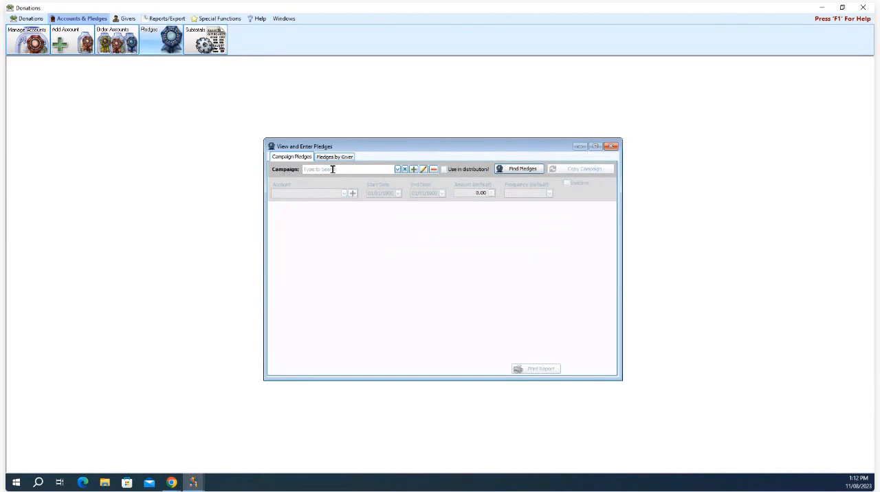
click(414, 170)
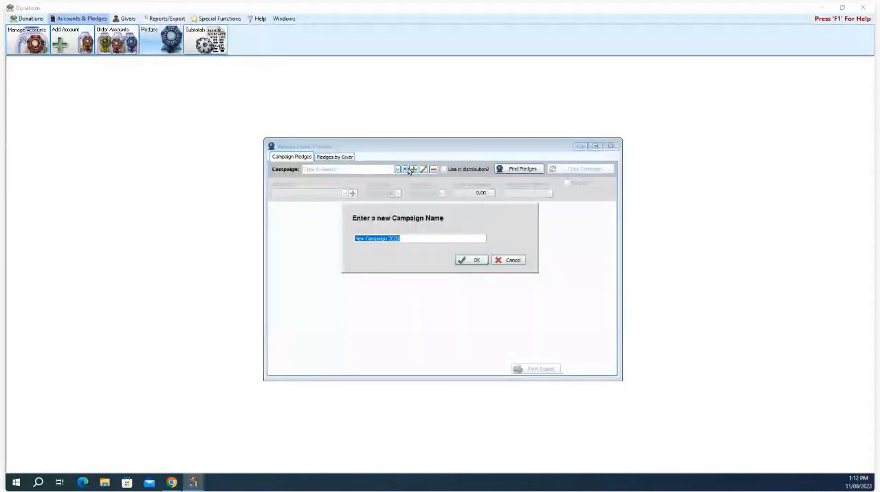
text(Sav)
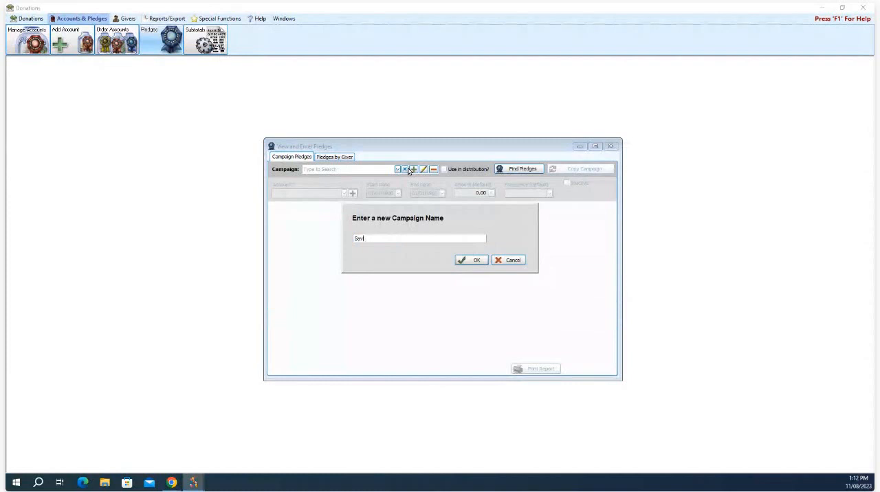
text(de)
key(BackSpace)
text(Roof )
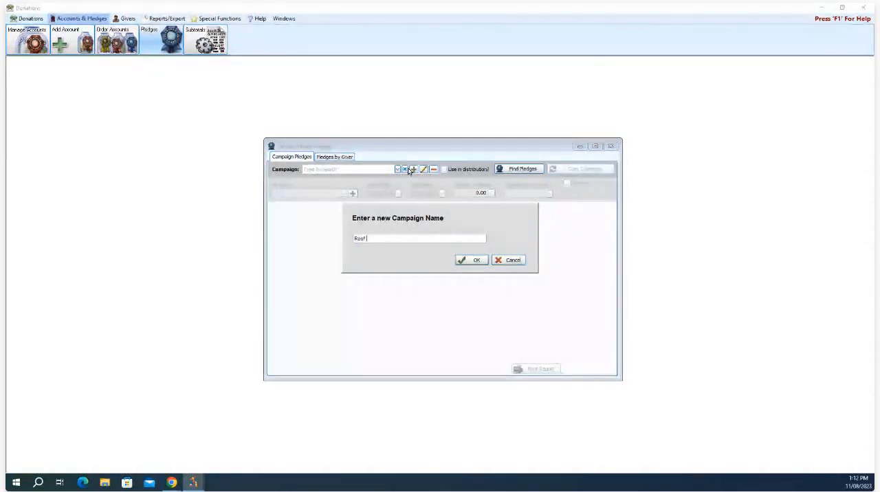
text(Fun)
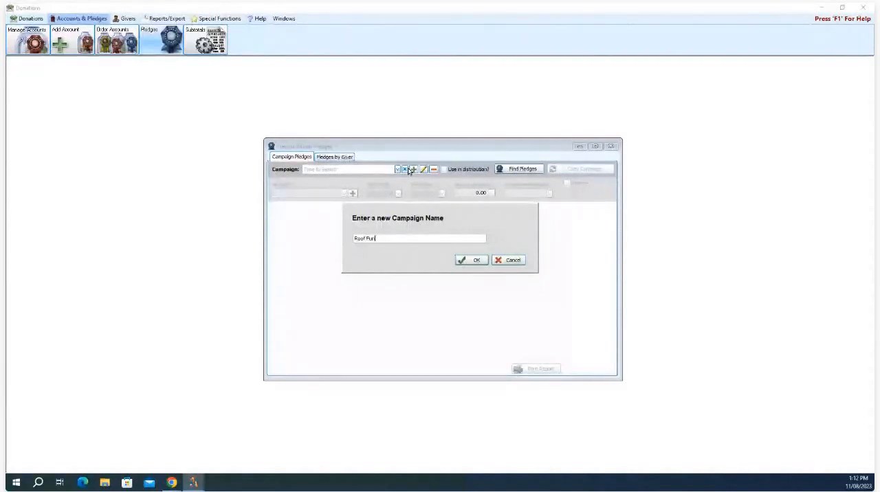
text(d 2024)
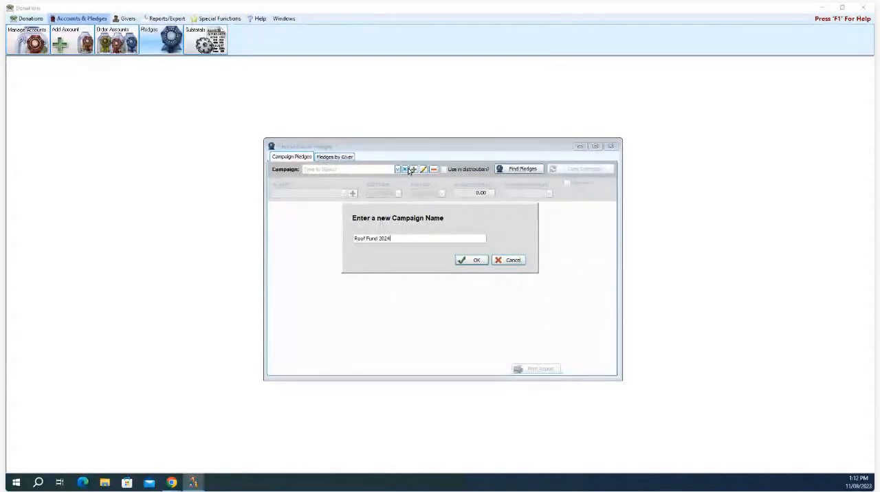
click(480, 262)
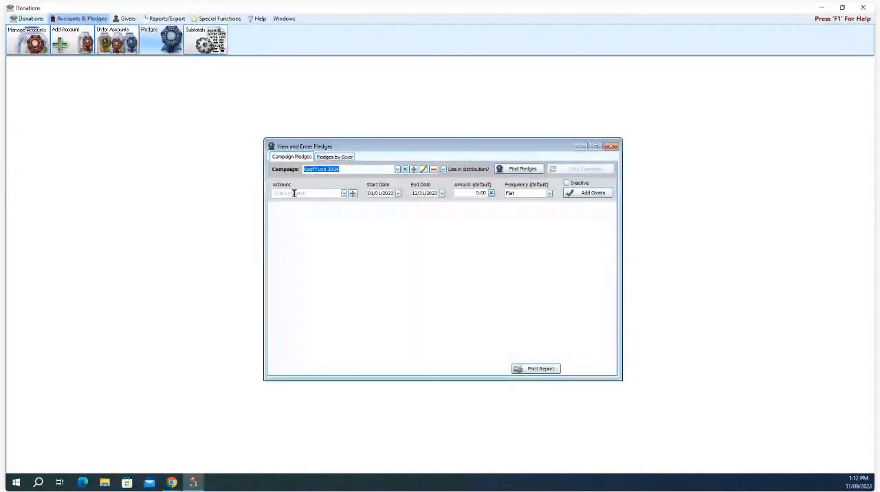
Step: Assign account 103 - Building Fund to the campaign with dates 01/01/2024 to 12/31/2024, and start adding givers
click(344, 194)
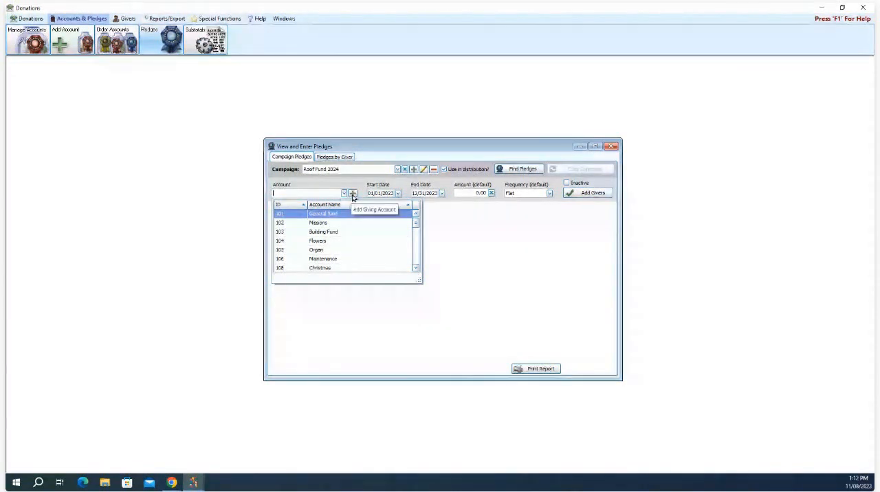
click(337, 232)
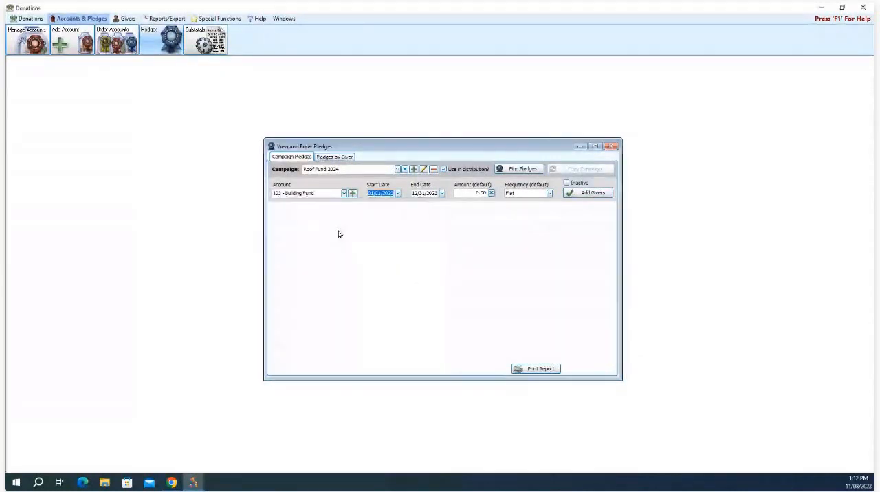
text(01/01/2)
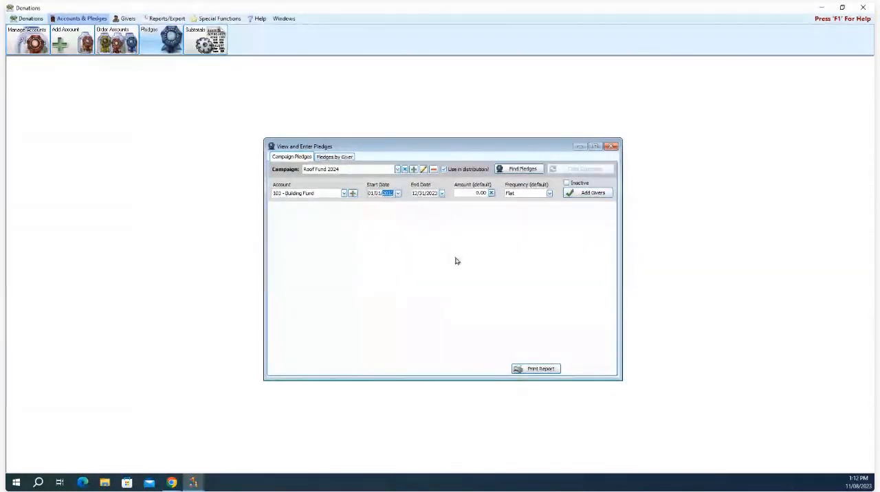
text(024)
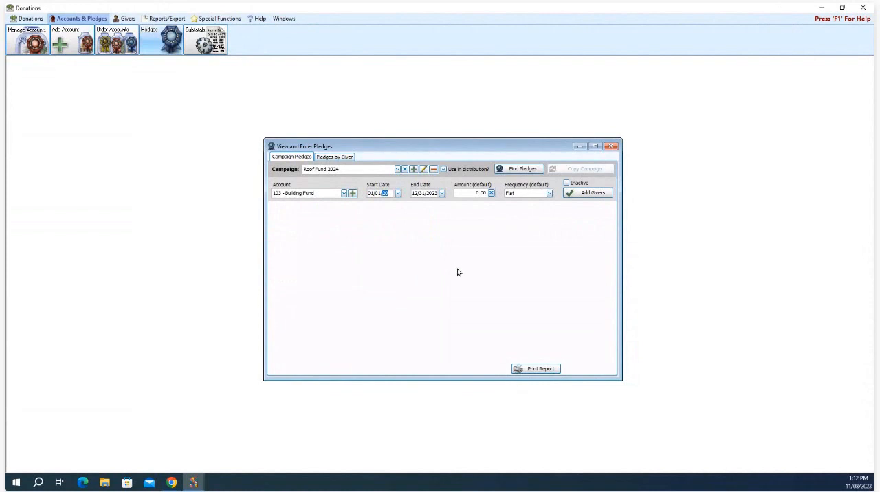
click(428, 192)
text(24)
click(591, 193)
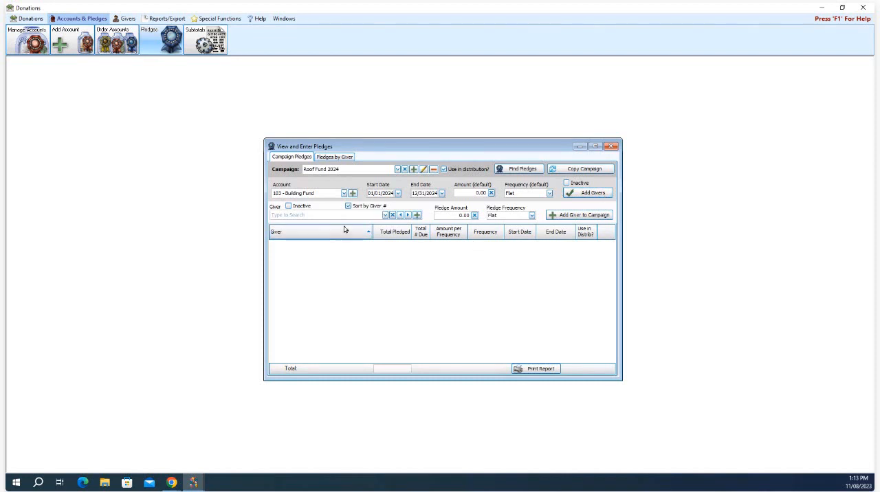
Step: Add the first giver in the list to the Roof Fund 2024 campaign with a monthly pledge of 500.00
click(385, 216)
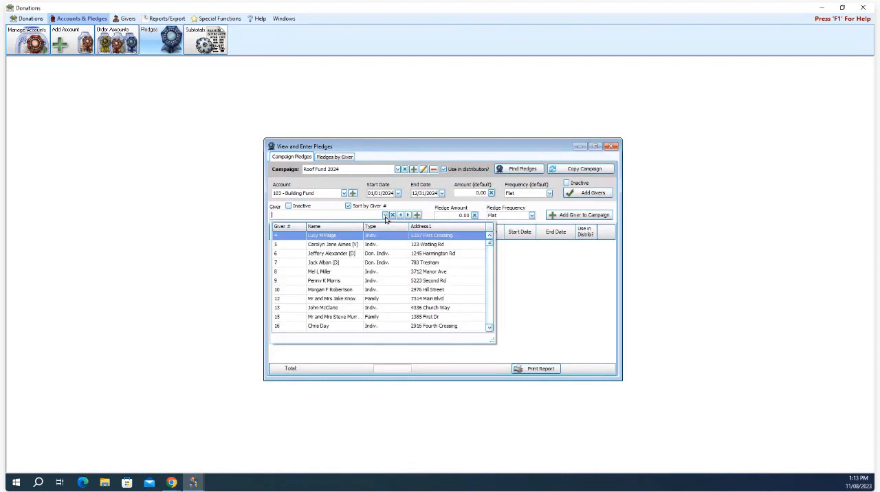
click(353, 237)
text(500)
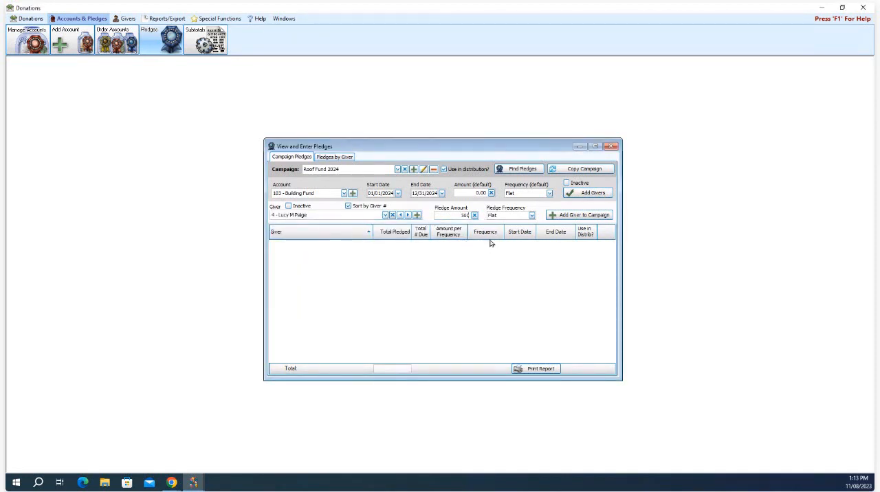
click(531, 215)
click(525, 252)
click(578, 215)
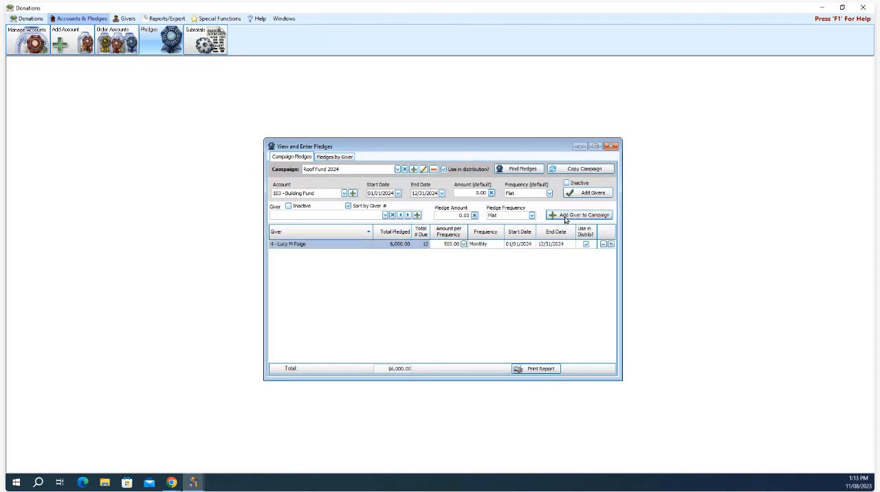
Step: Add a second individual giver to the Roof Fund 2024 campaign with a weekly pledge of 200.00
click(386, 217)
click(342, 274)
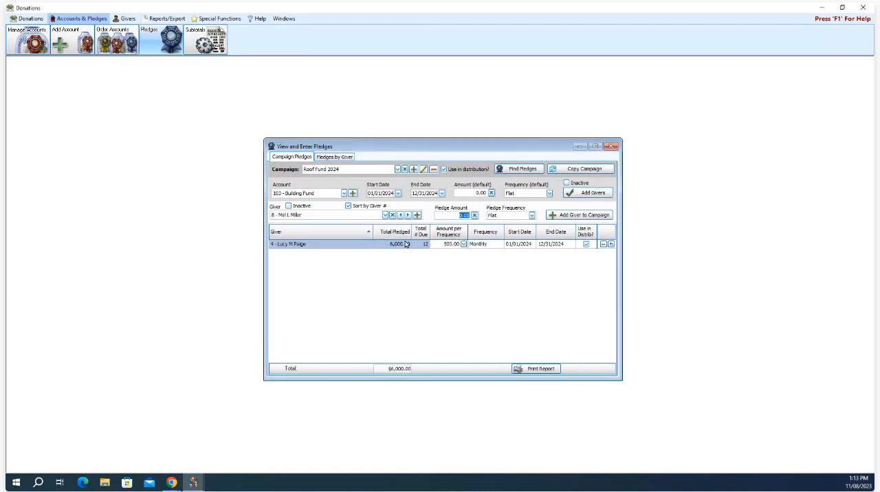
text(200)
click(532, 215)
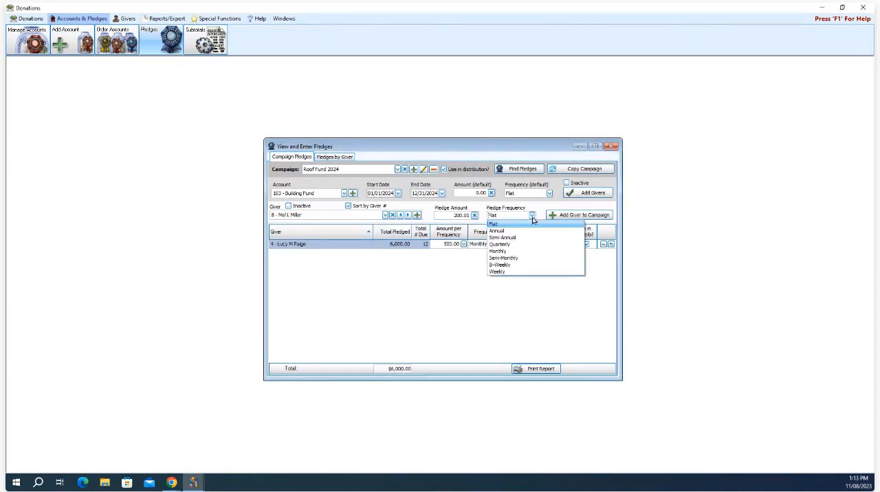
click(541, 272)
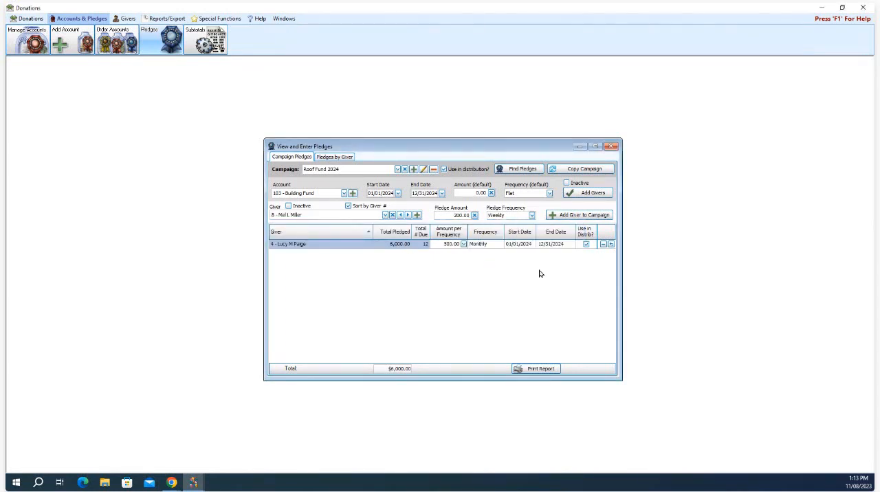
click(588, 217)
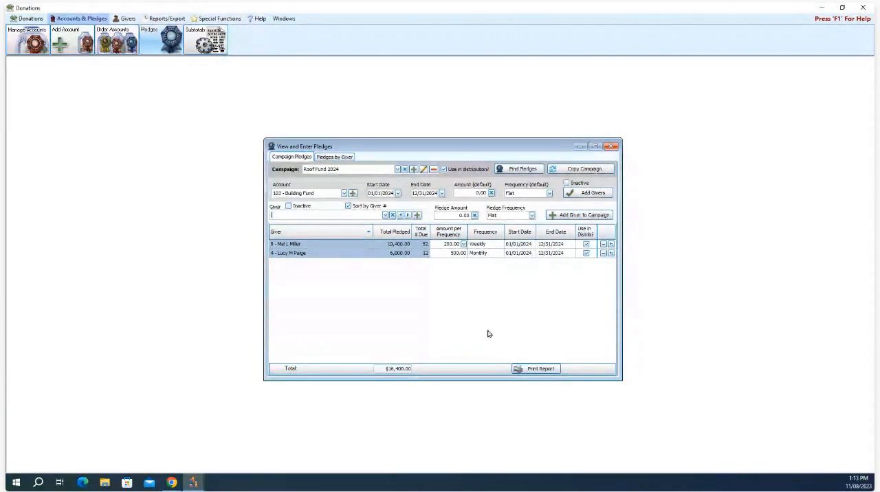
Step: Preview the campaign report for Roof Fund 2024, and close the preview and the report options
click(532, 370)
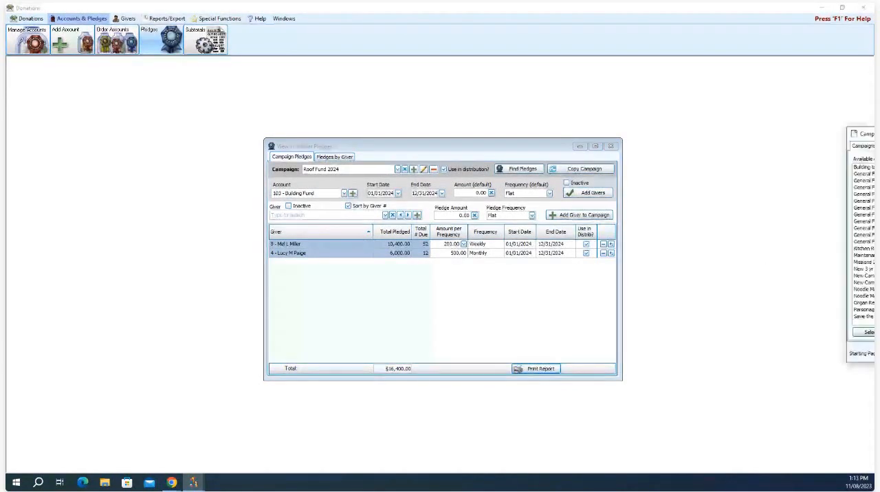
click(594, 340)
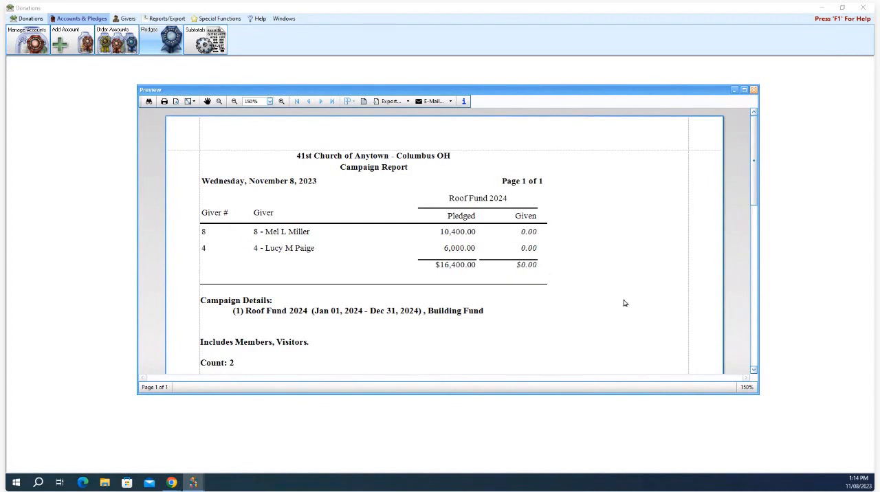
click(754, 90)
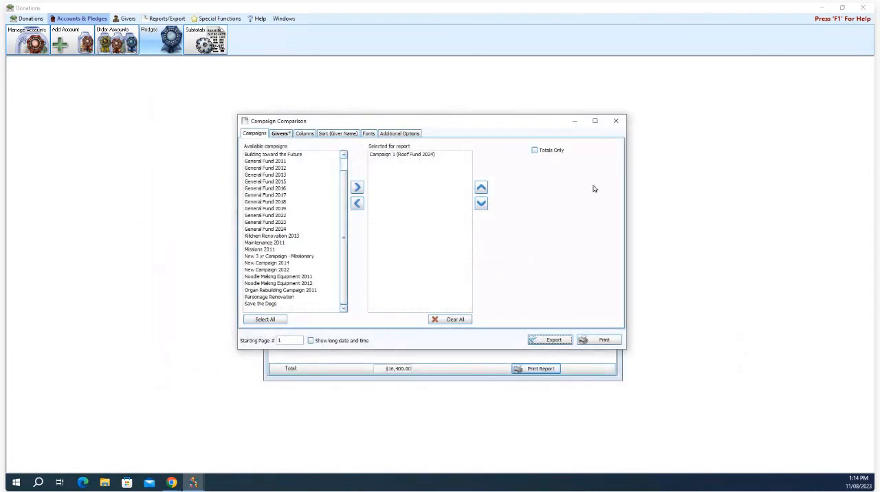
click(616, 122)
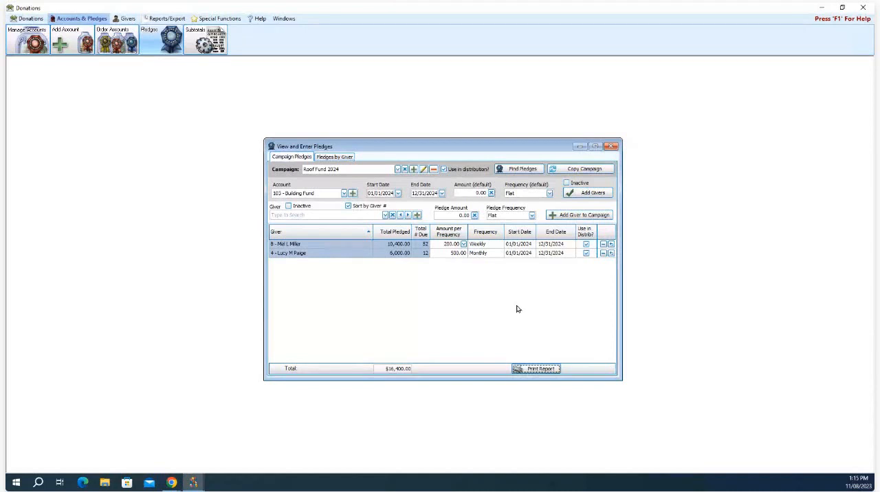
Step: Close the pledges window and open the giving accounts list
click(611, 146)
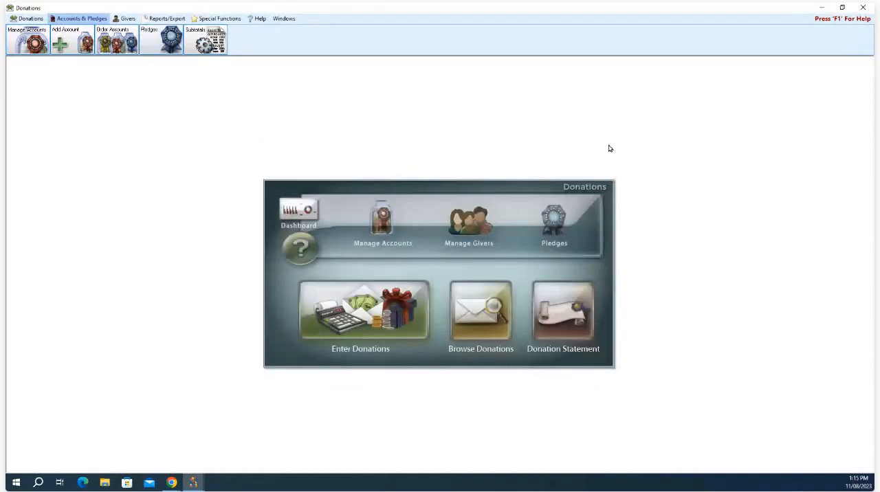
click(378, 235)
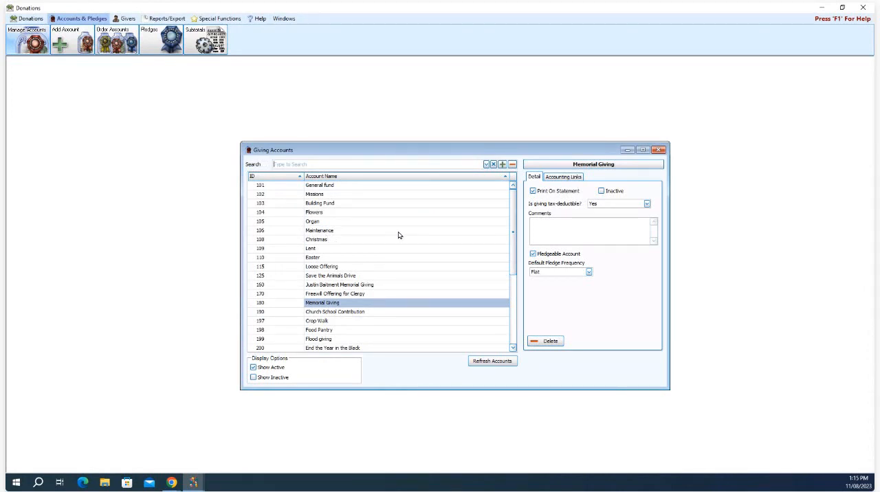
Step: Link the Building Fund's prepaid credit account to 2.80.100 - Prepaid Pledges and close the giving accounts list
click(352, 206)
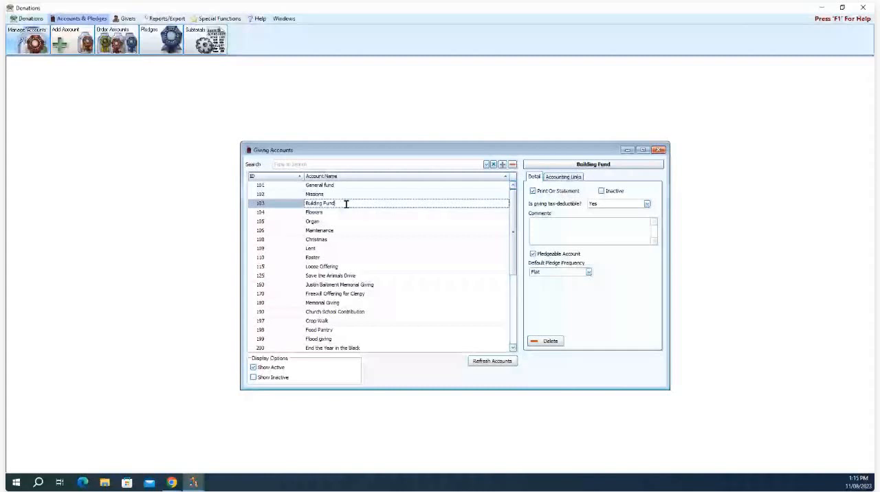
click(574, 181)
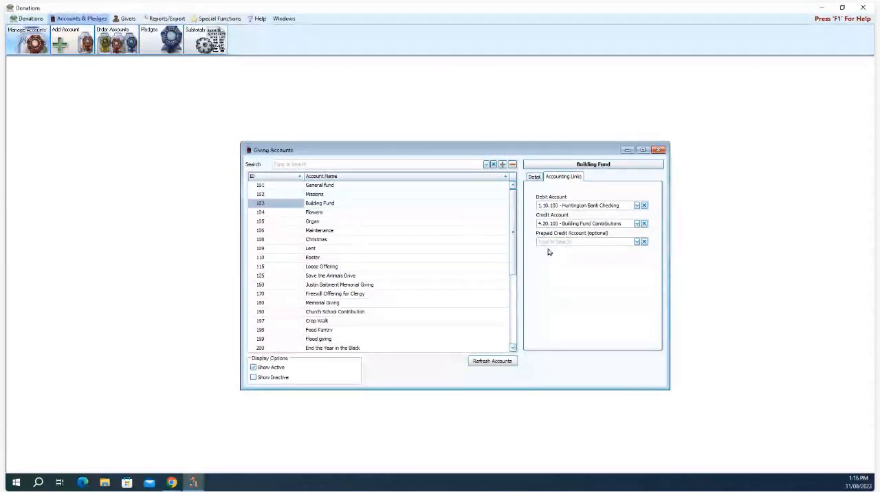
click(636, 242)
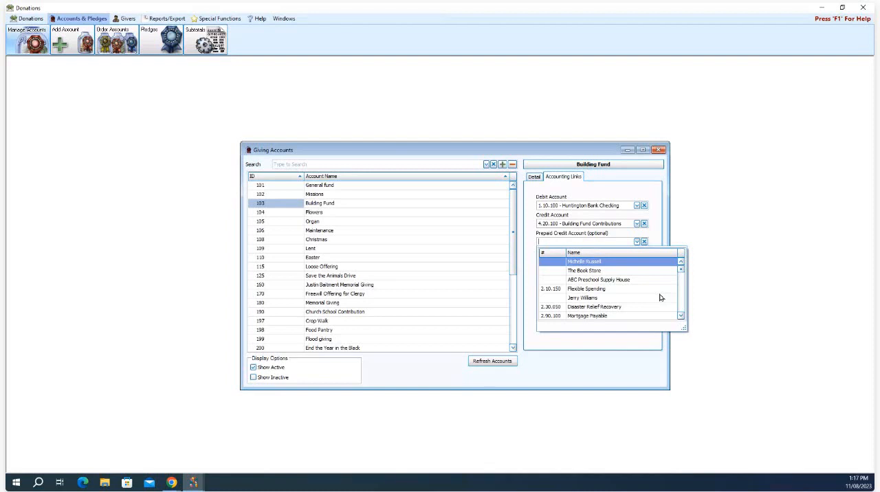
scroll(661, 297, down, 5)
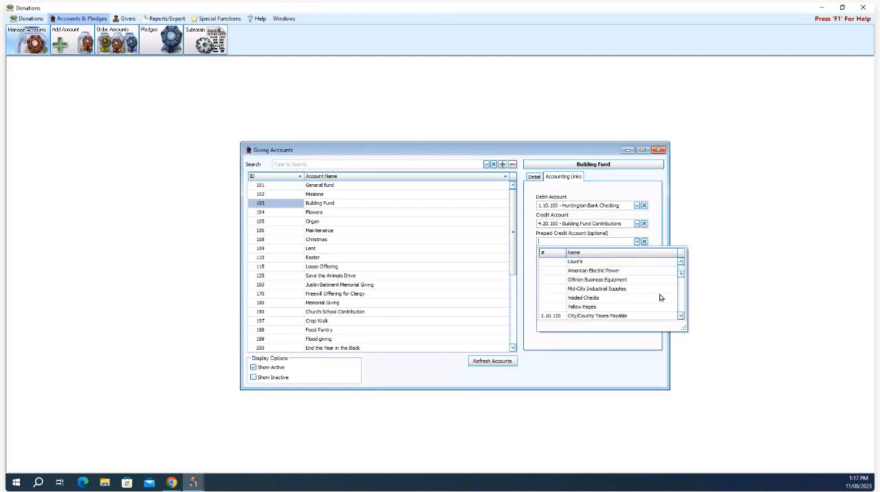
scroll(660, 297, down, 1)
click(632, 300)
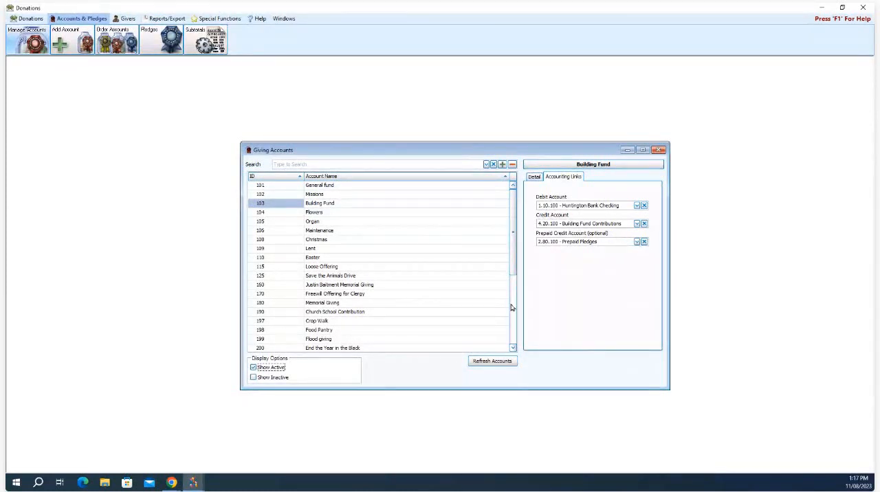
click(659, 150)
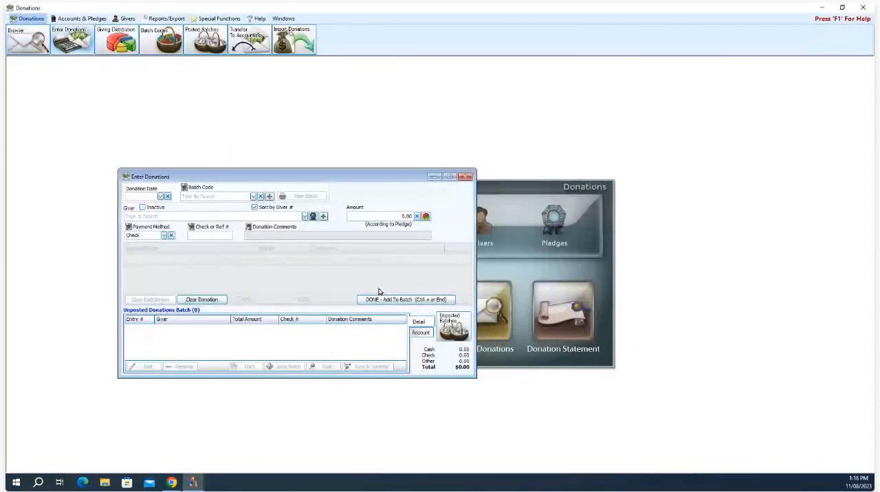
Step: Start a donation entry dated 11/05/2023 and select the individual giver by searching for the first name
drag(312, 178, 457, 174)
click(305, 188)
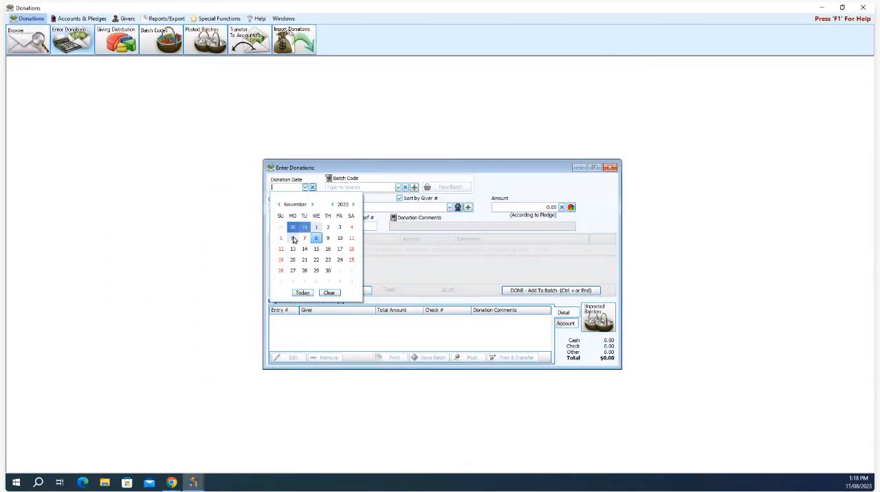
click(281, 239)
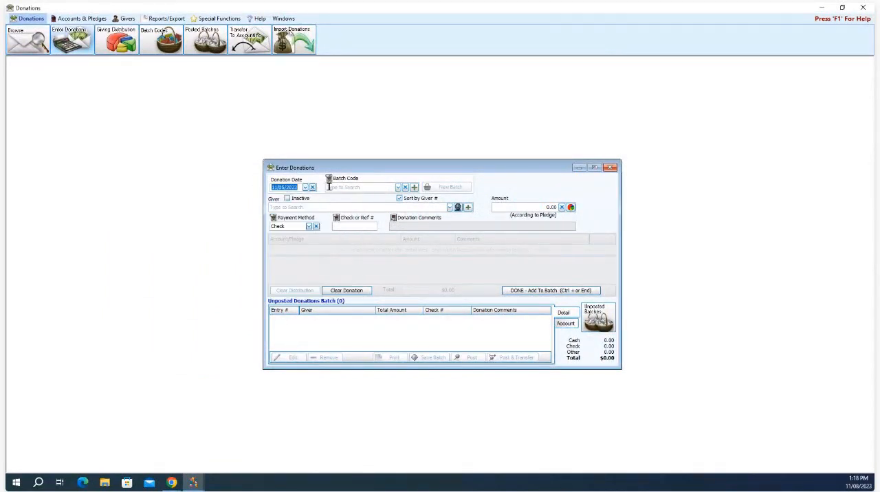
click(321, 206)
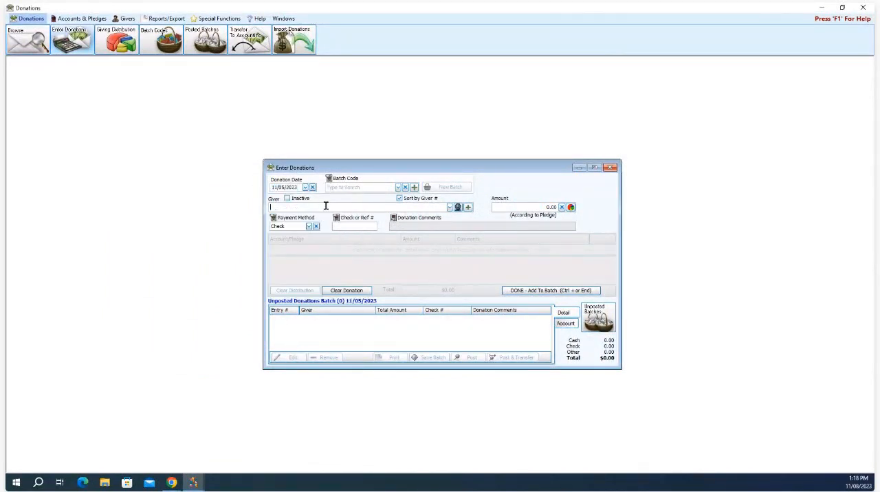
text(mel)
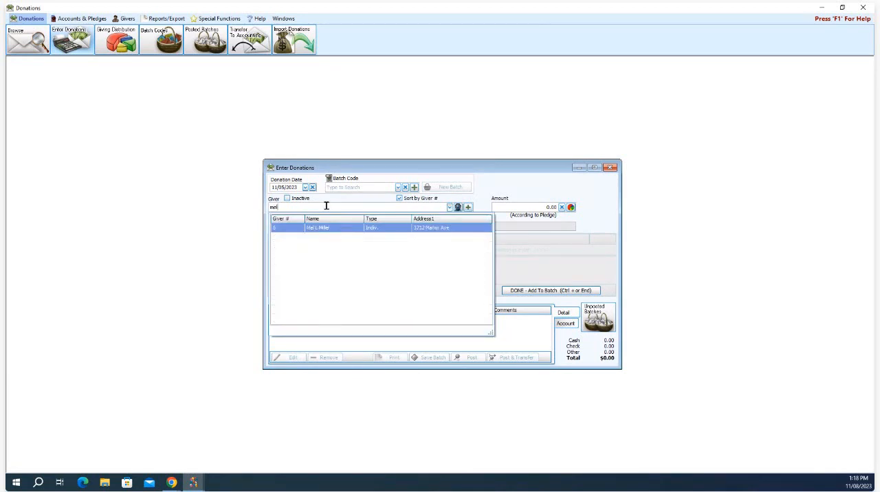
click(347, 228)
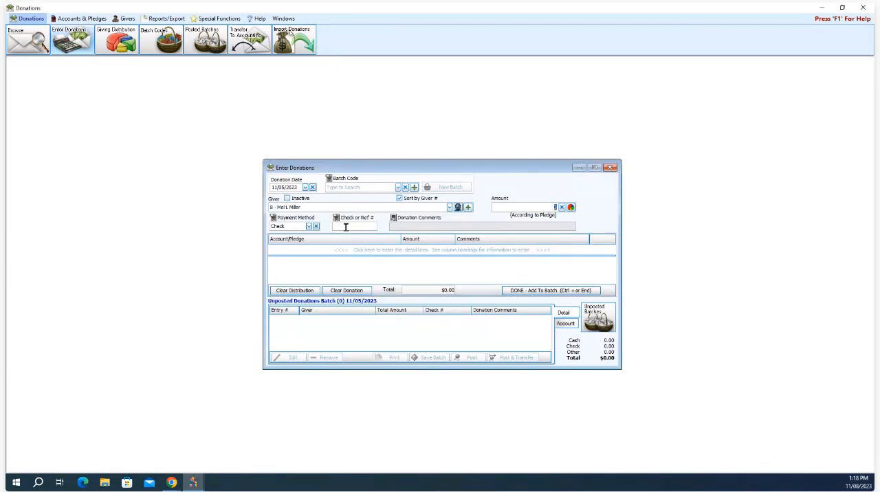
Step: Set the donation amount to 5,000.00 and enter 123456 as the check number
text(5000)
click(342, 226)
text(123456)
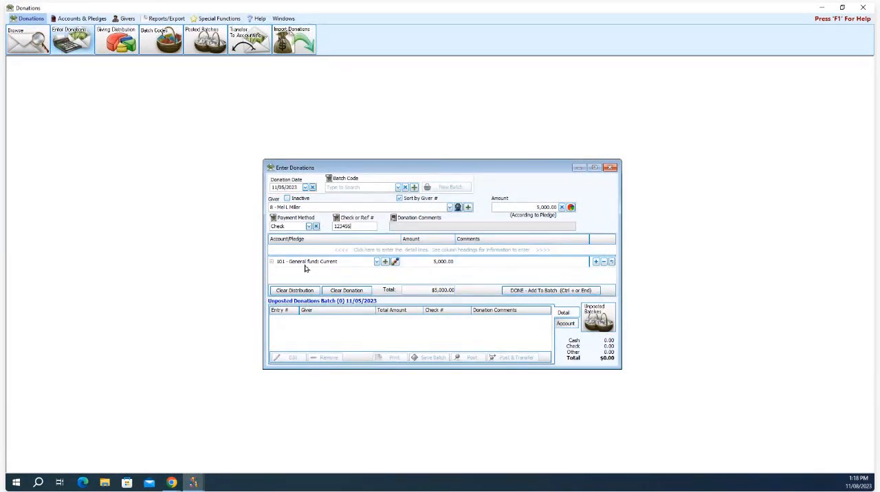
Step: Assign the donation line to the 103 - Building Fund pledge whose range starts 01/01/2024
click(376, 263)
click(376, 262)
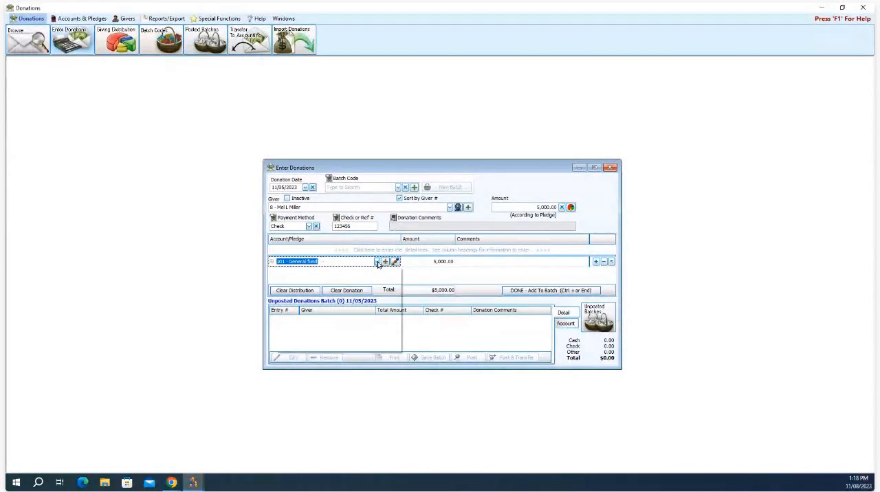
scroll(378, 303, down, 5)
scroll(377, 310, down, 6)
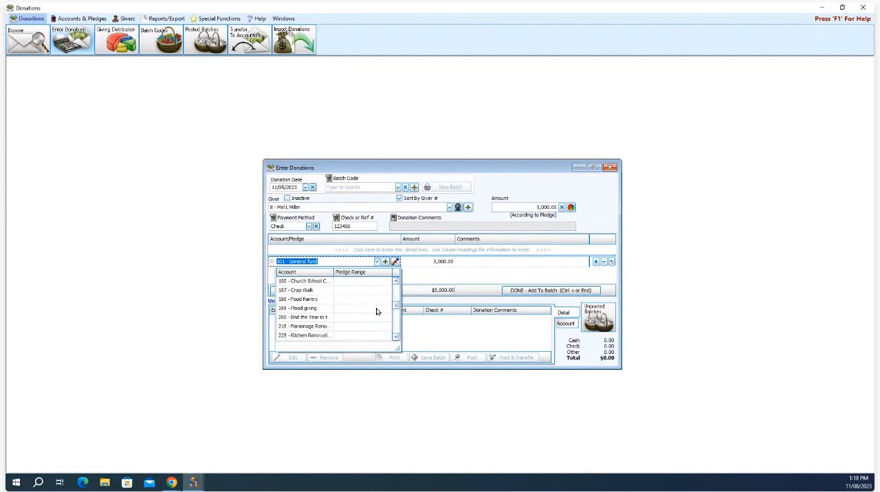
scroll(375, 316, down, 3)
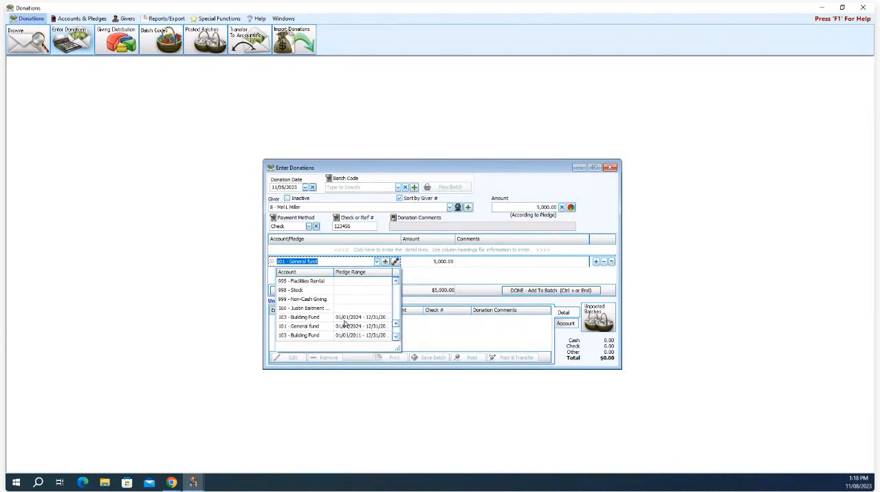
scroll(347, 327, down, 1)
scroll(359, 318, down, 1)
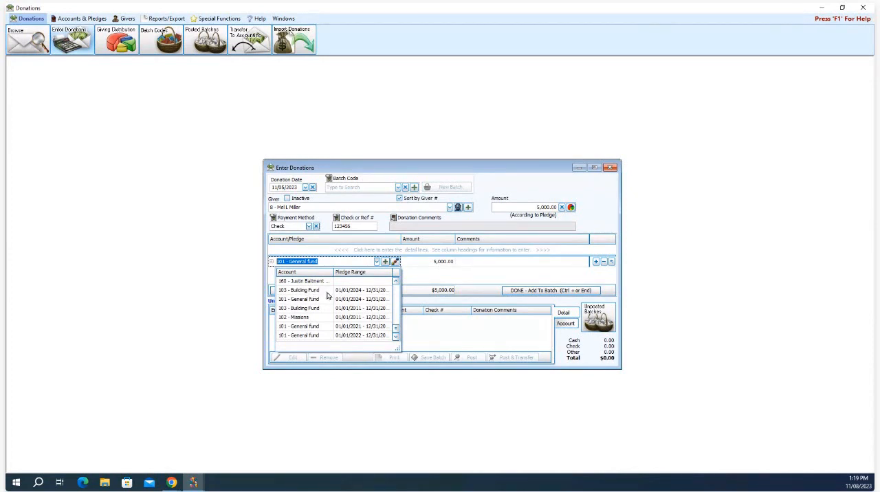
click(344, 293)
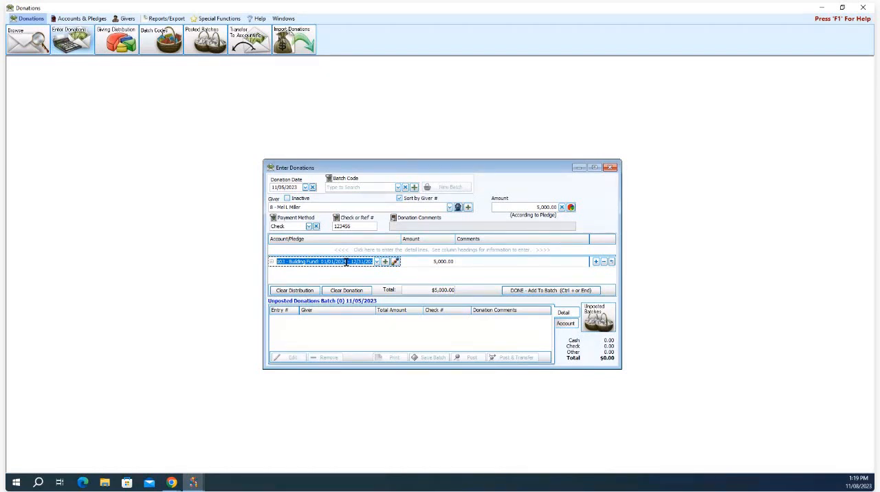
Step: Add the donation to the batch and accept it as a prepayment of a future pledge
click(523, 292)
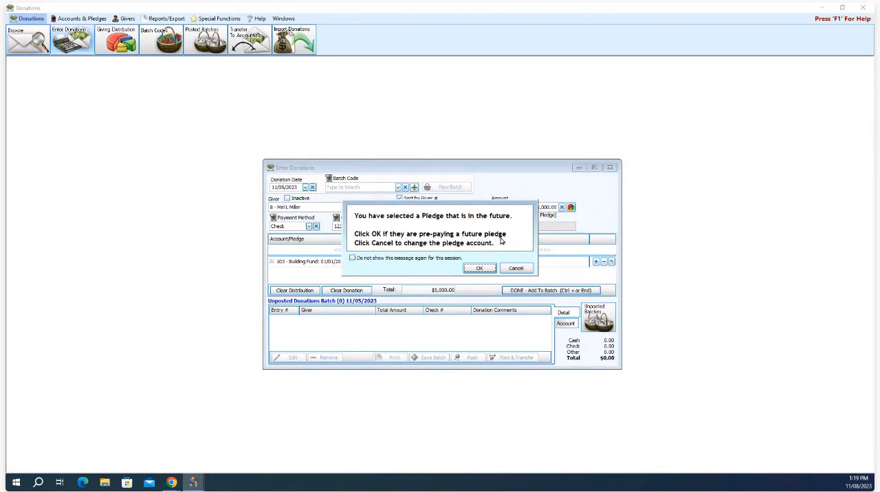
click(352, 258)
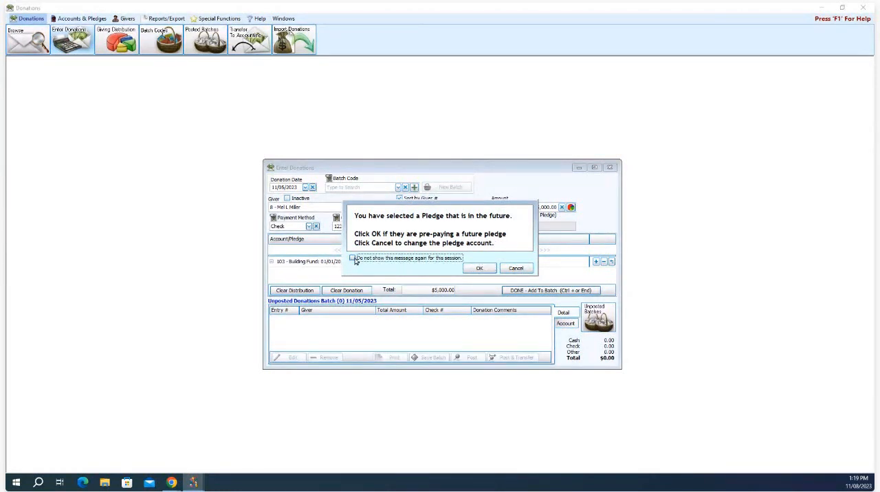
click(484, 268)
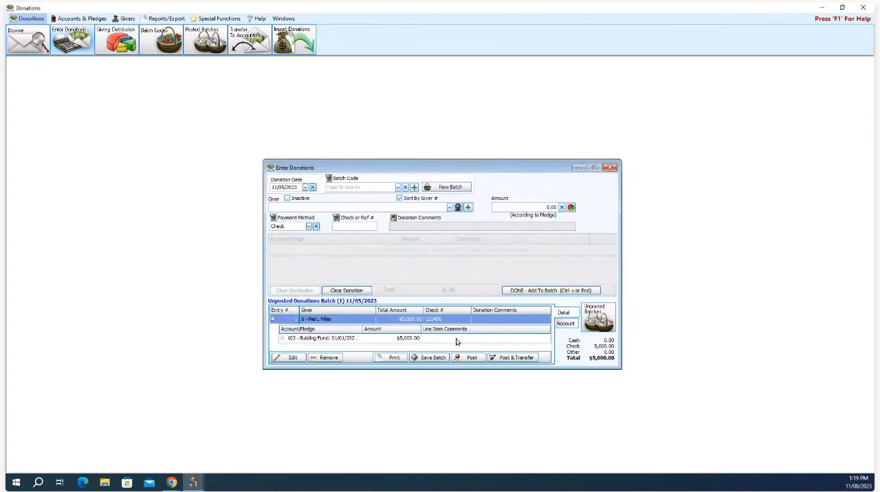
Step: Post the donation batch without printing and post the 11/05/2023 transfer to Accounting
click(507, 359)
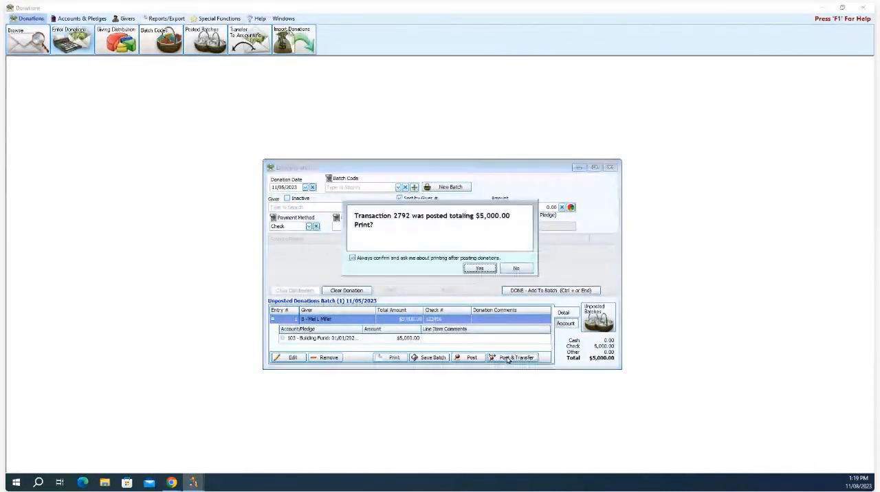
click(522, 268)
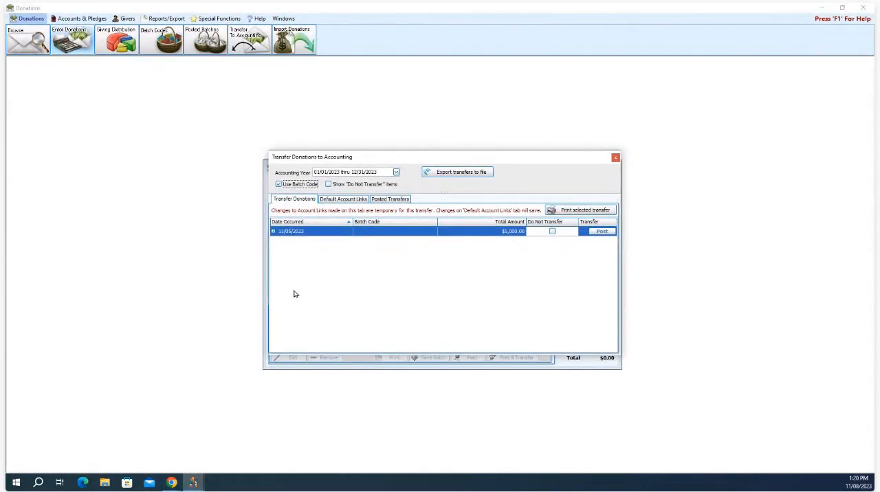
click(273, 231)
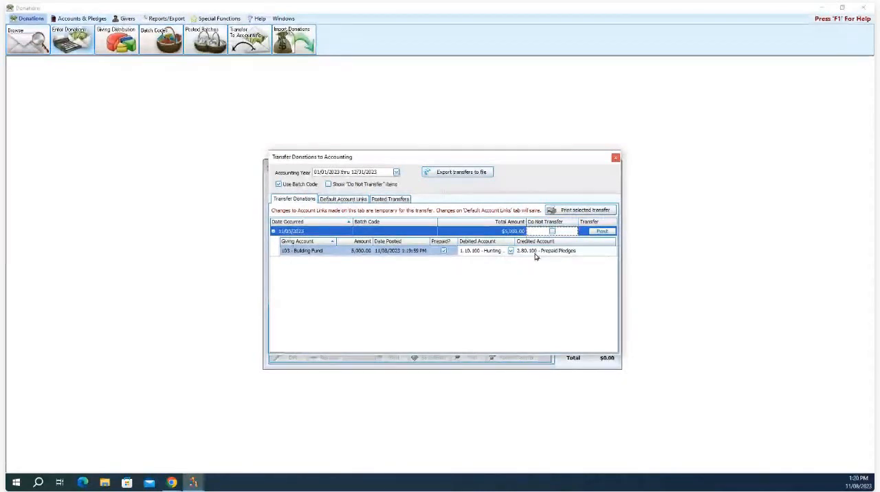
click(598, 234)
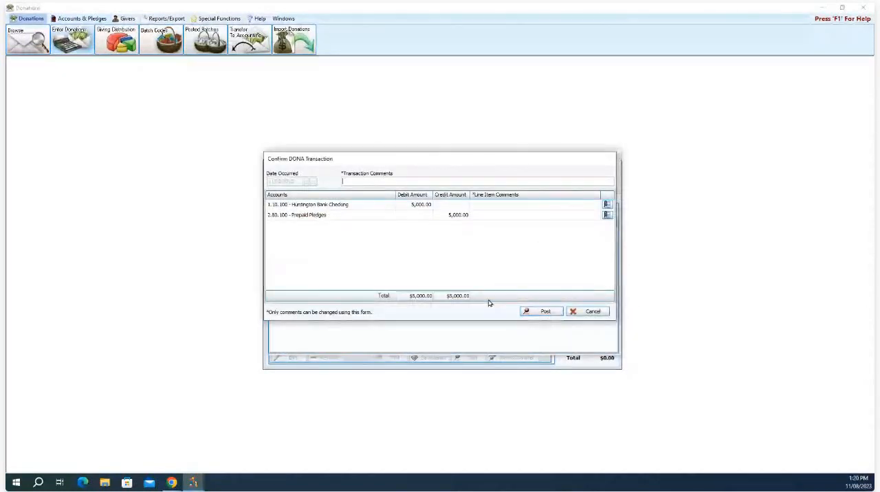
click(533, 311)
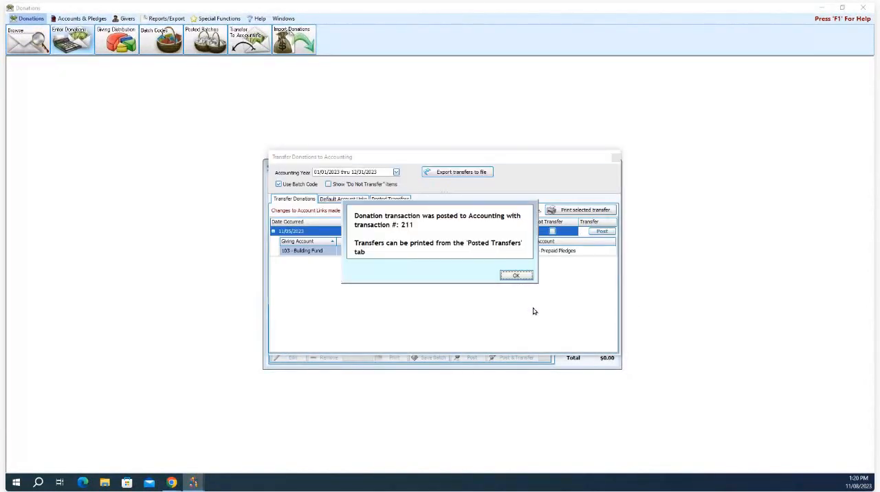
click(513, 278)
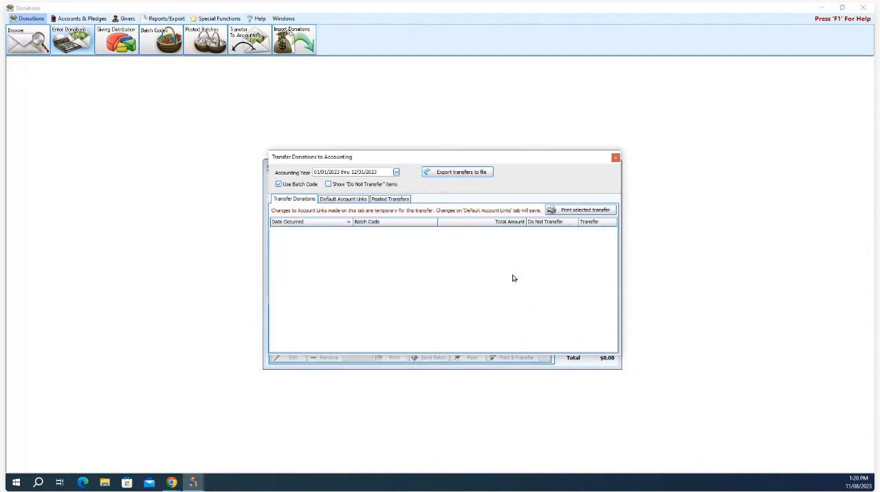